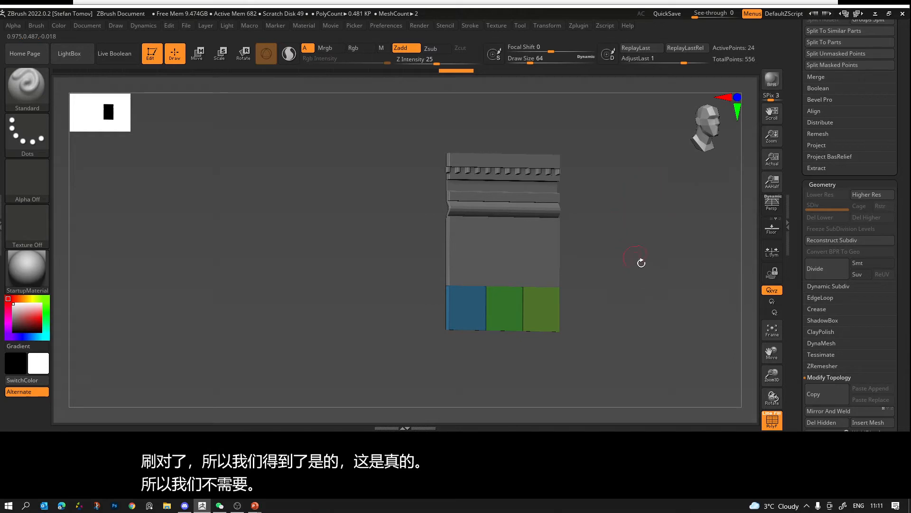
Step: Select the upper trim sheet subtool and hide the bottom strip subtool
alt+drag(627, 273, 624, 241)
alt+drag(610, 240, 682, 233)
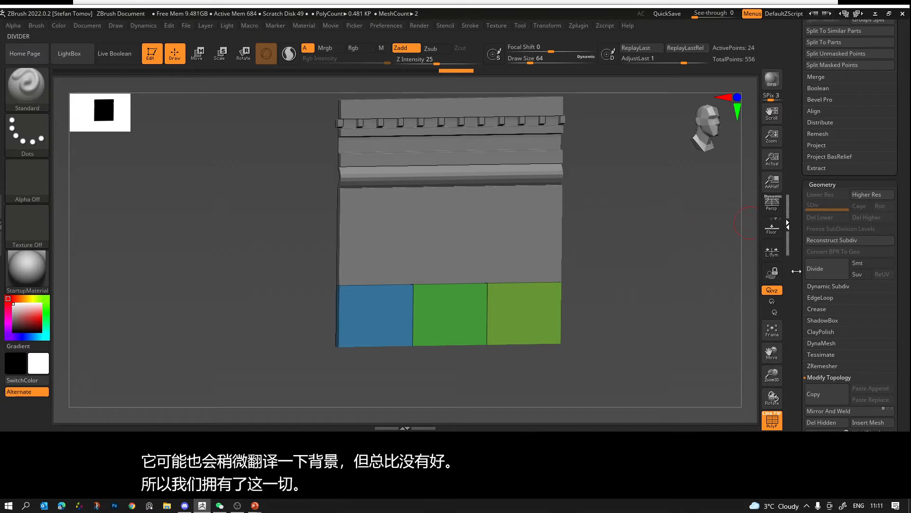
drag(796, 271, 799, 338)
click(831, 114)
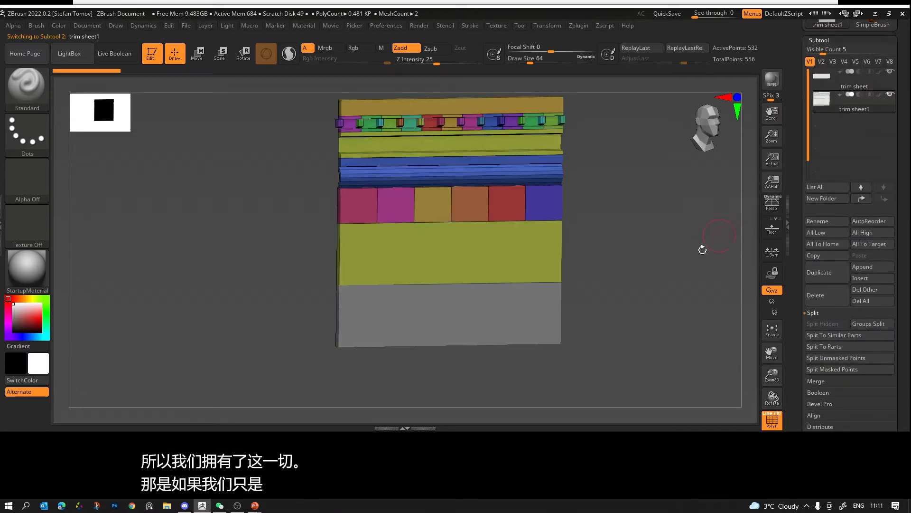
key(ctrl)
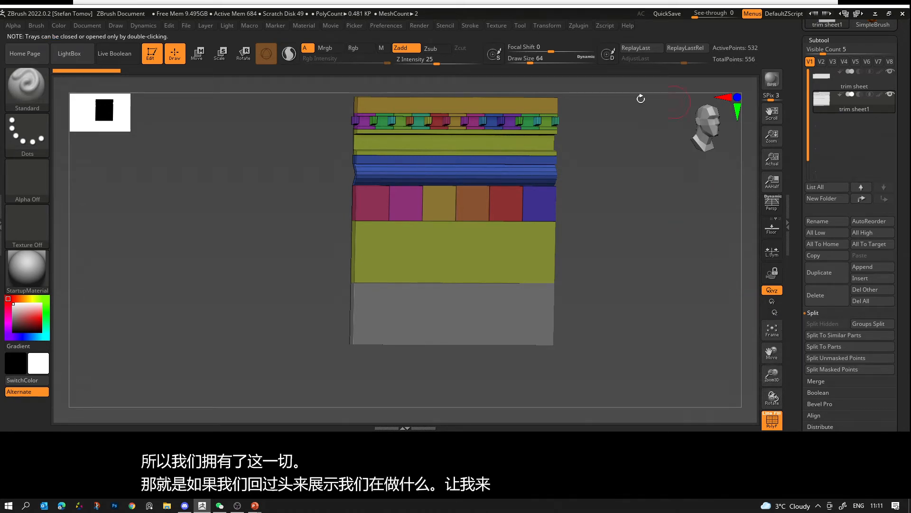
click(889, 73)
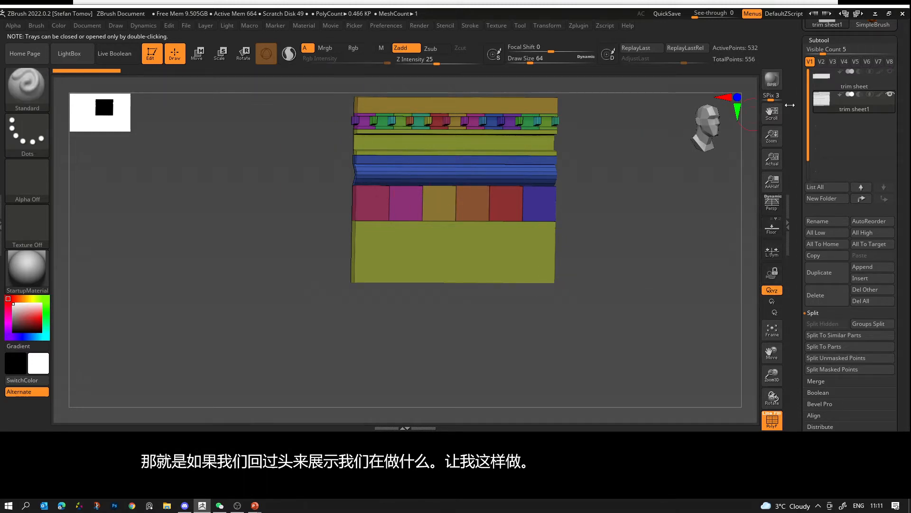
Step: Import the trim sheet mesh into the active subtool, inspect its lower section, and undo the import
drag(798, 107, 799, 200)
click(817, 74)
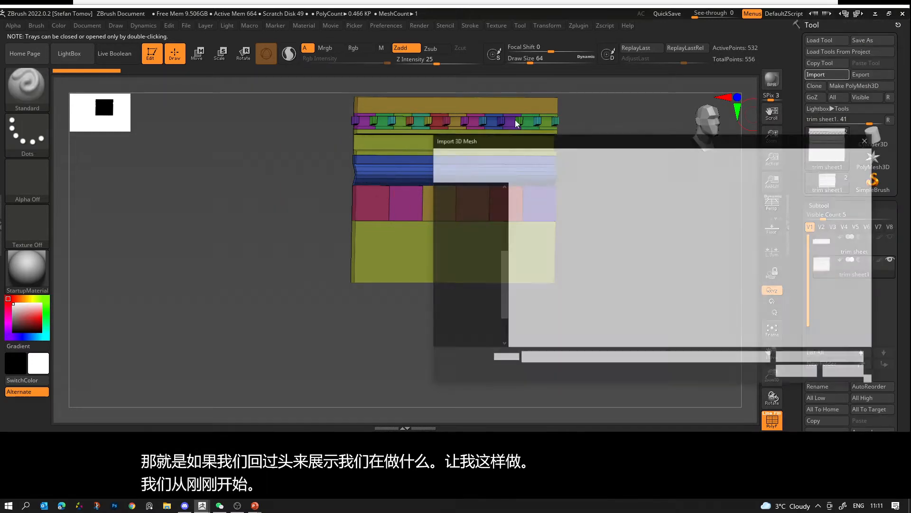
double_click(550, 219)
mouse_move(577, 266)
mouse_down()
mouse_move(659, 270)
mouse_move(657, 290)
mouse_move(712, 276)
mouse_move(736, 234)
mouse_move(672, 271)
mouse_move(701, 255)
mouse_up()
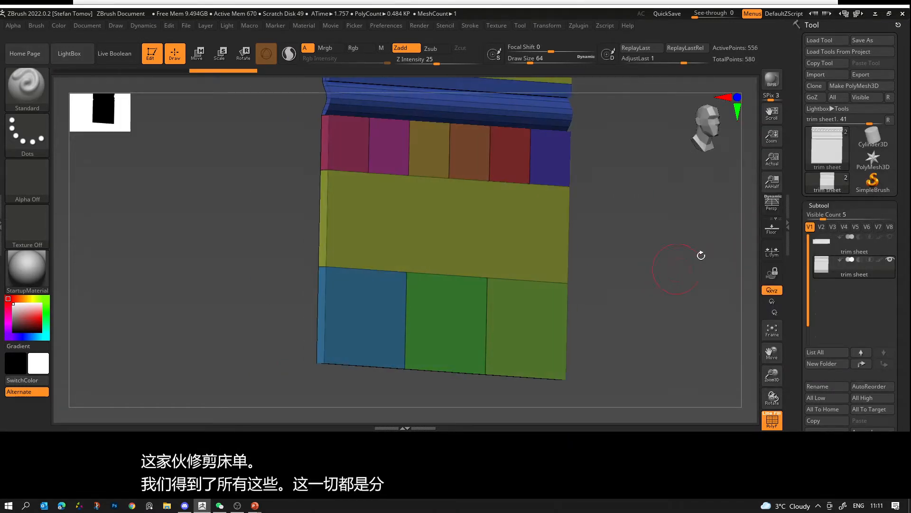
key(ctrl+z)
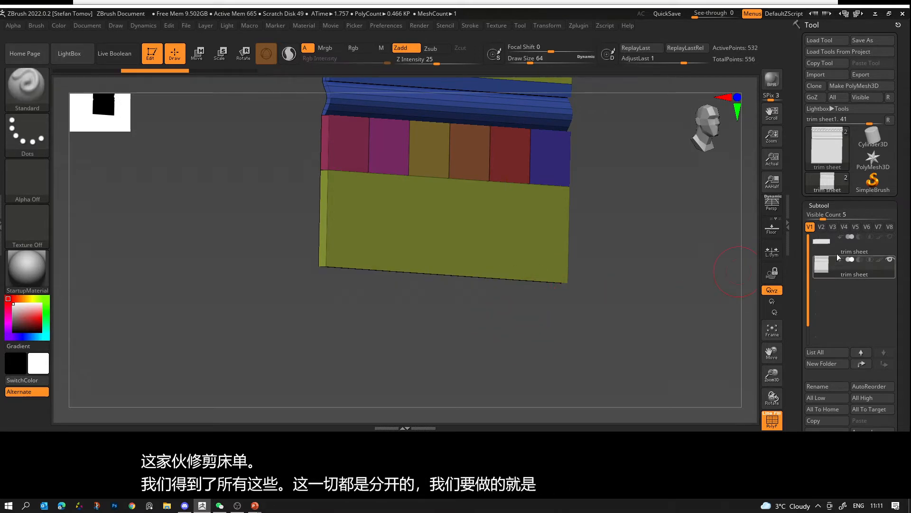
Step: Select the bottom strip subtool and undo back through its edit history to the unsplit trim sheet
click(823, 244)
mouse_move(741, 291)
mouse_down()
mouse_move(682, 309)
mouse_move(697, 301)
mouse_move(671, 296)
mouse_up()
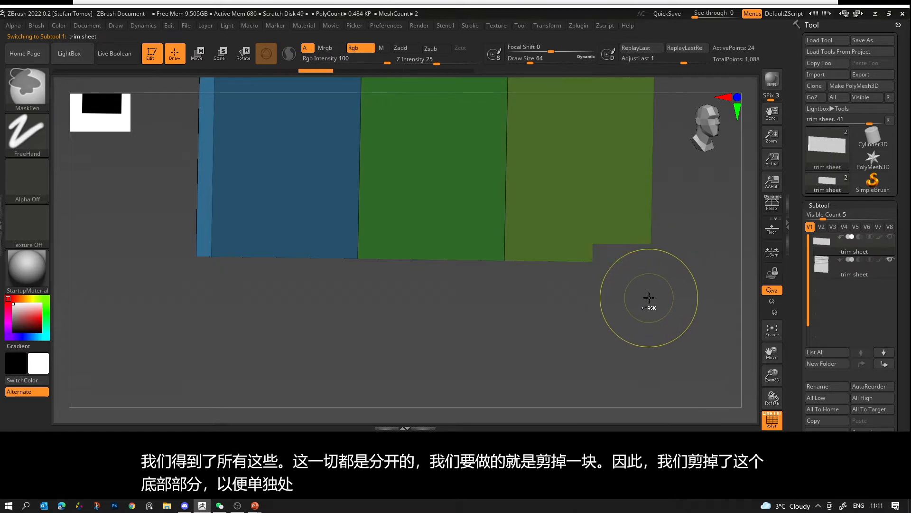
key(ctrl+z)
key(ctrl+z)
key(ctrl+z)
key(ctrl+z)
key(ctrl+z)
key(ctrl+z)
key(ctrl+z)
key(ctrl+z)
key(ctrl+z)
key(ctrl+z)
key(ctrl+z)
Step: Redo the trim sheet's edits up to the separated three-block bottom strip with its back faces still attached
key(ctrl+shift+z)
key(ctrl+shift+z)
key(ctrl+shift+z)
key(ctrl+shift+z)
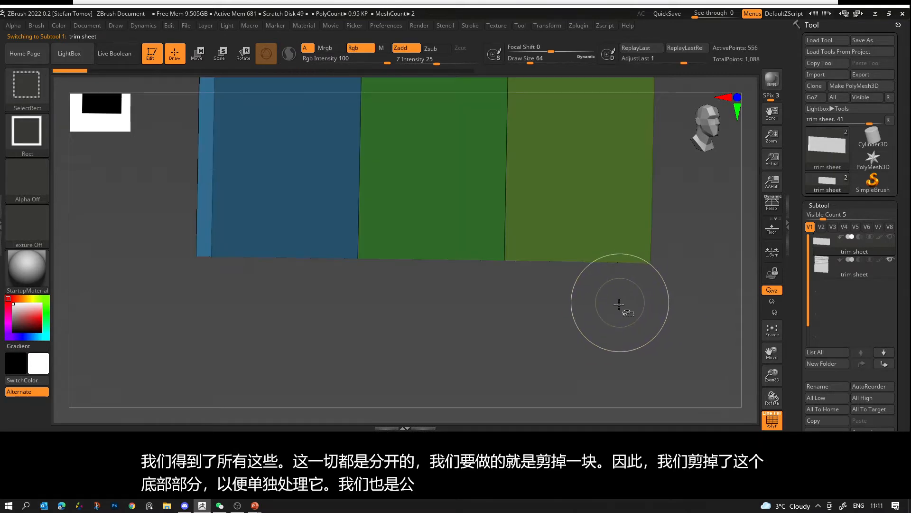
key(ctrl+shift+z)
key(ctrl+shift+z)
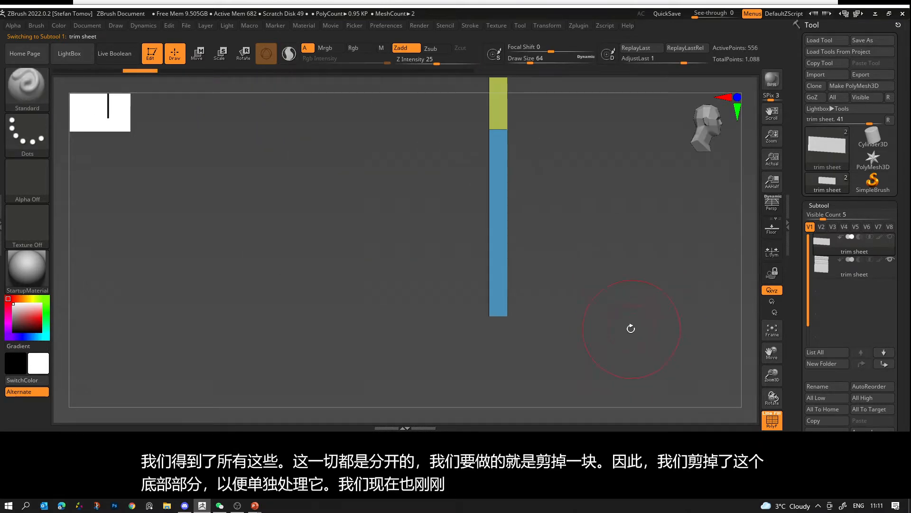
key(ctrl+shift+z)
key(ctrl+shift+z)
key(ctrl+shift+z)
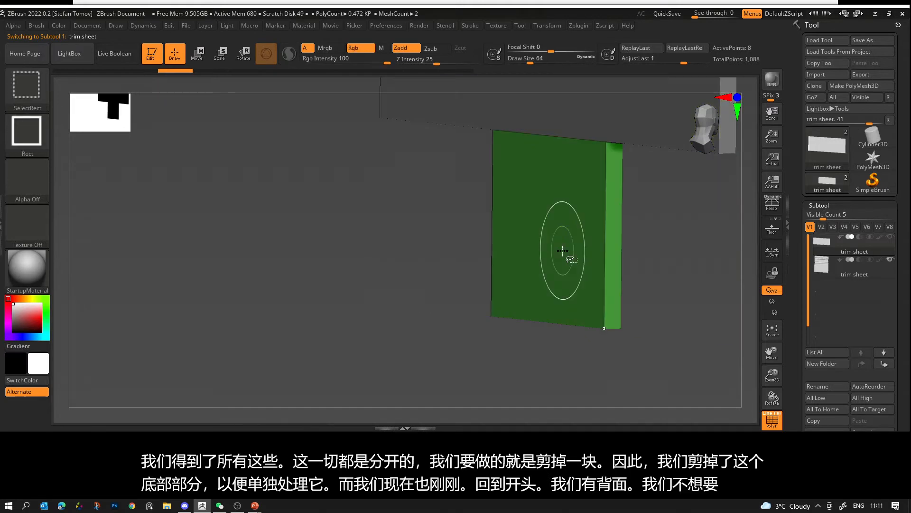
key(ctrl+shift+z)
key(ctrl+shift+z)
key(ctrl+shift+z)
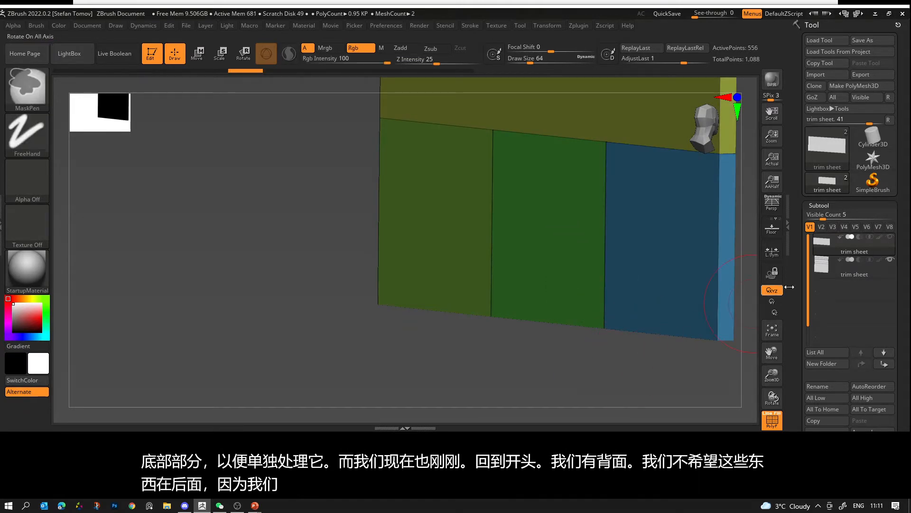
key(ctrl+shift+z)
key(ctrl+shift+z)
key(ctrl+shift+z)
key(ctrl+shift+z)
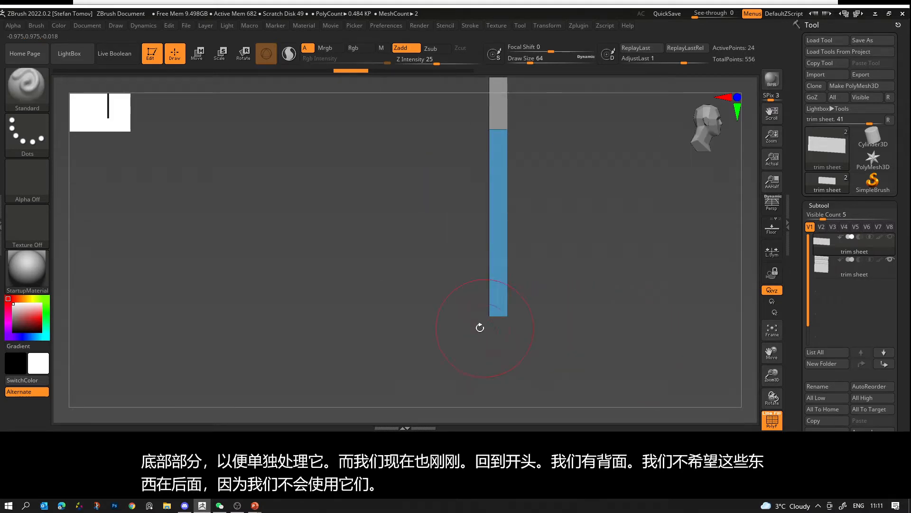
Step: Isolate the bottom strip's back faces, invert the visibility, and delete the hidden geometry
mouse_move(443, 364)
ctrl+shift+mouse_down()
mouse_move(498, 100)
mouse_move(546, 190)
mouse_move(584, 232)
mouse_move(665, 244)
ctrl+shift+mouse_up()
ctrl+shift+drag(686, 193, 699, 228)
drag(706, 301, 724, 313)
scroll(817, 362, down, 15)
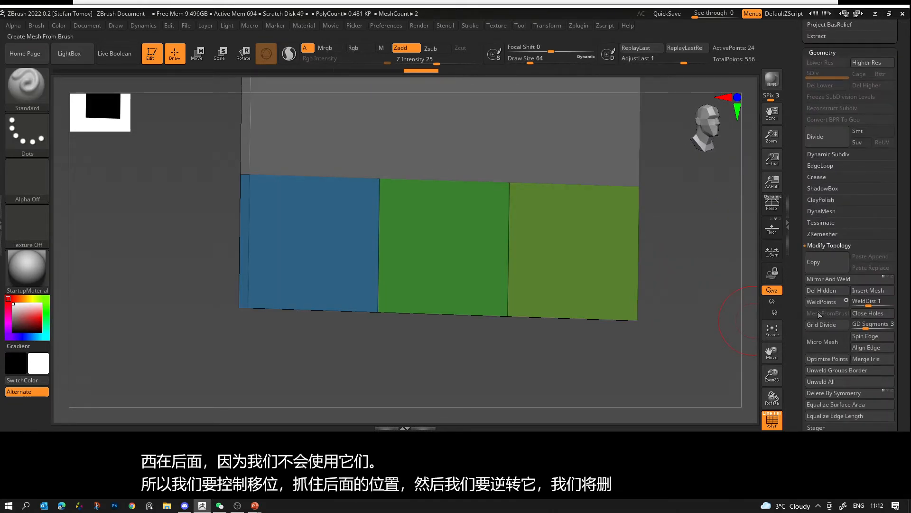
click(821, 292)
Step: Try subdividing the bottom strip with Smt smoothing on, and undo the subdivision
drag(685, 340, 642, 332)
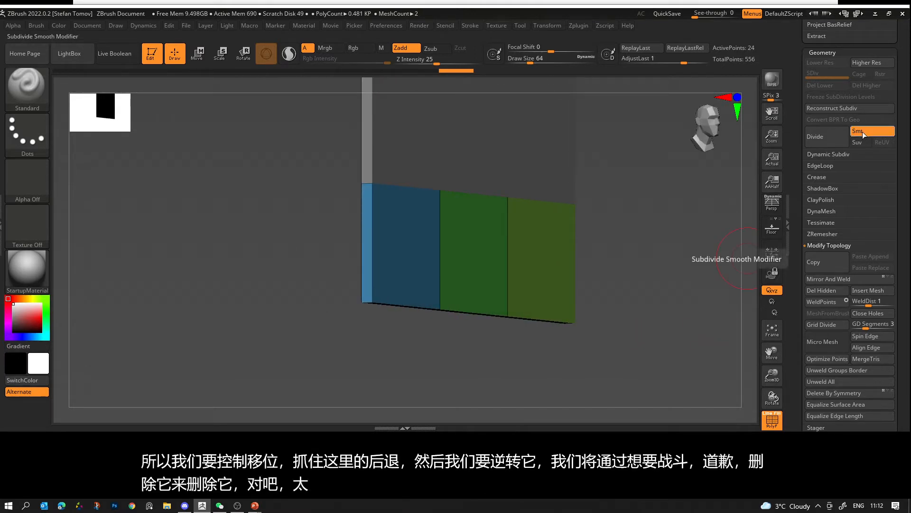
ctrl+shift+click(683, 232)
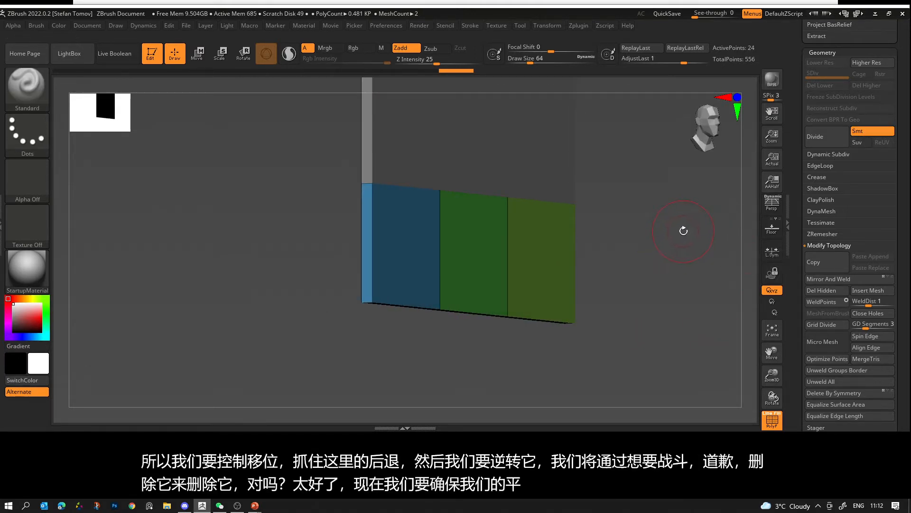
ctrl+shift+click(692, 238)
key(ctrl+d)
key(ctrl+z)
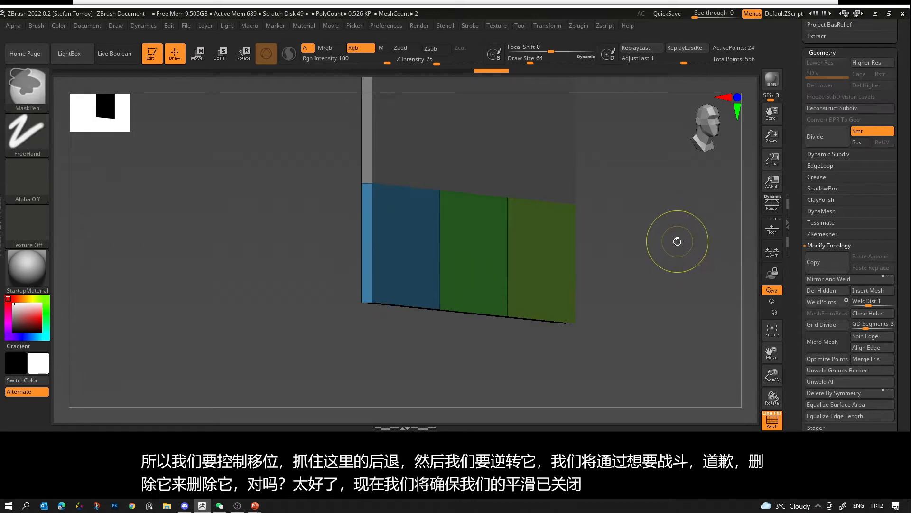
Step: Subdivide the bottom strip up to SDiv 8 with Smt smoothing turned off
key(ctrl+d)
key(ctrl+d)
key(ctrl+d)
key(ctrl+d)
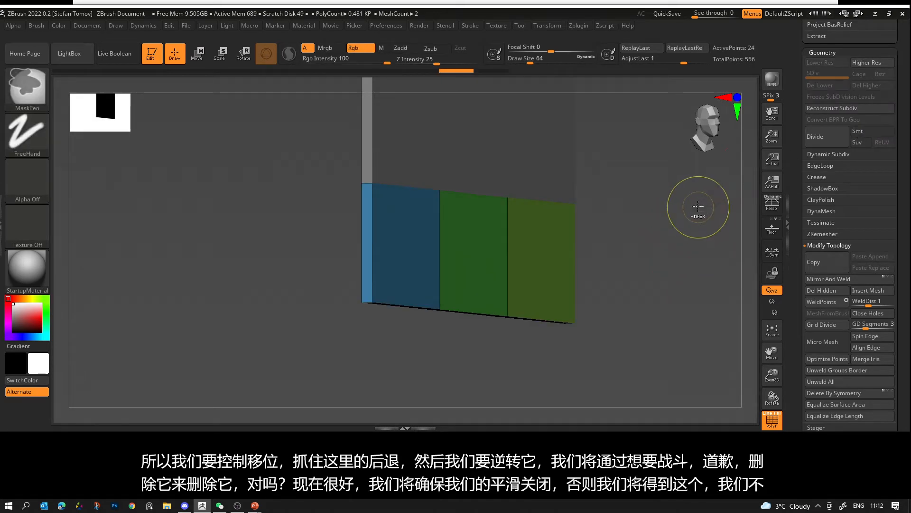
shift+drag(691, 225, 674, 272)
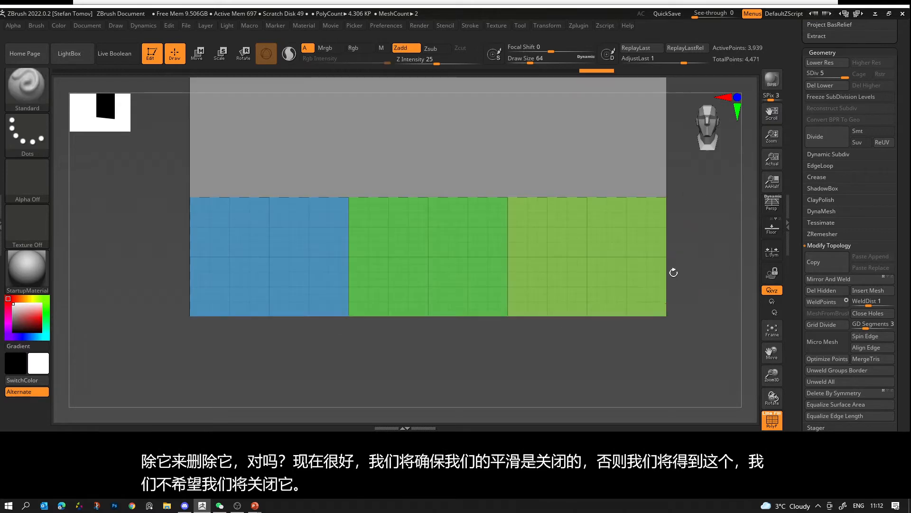
key(ctrl+d)
key(ctrl+d)
key(ctrl+d)
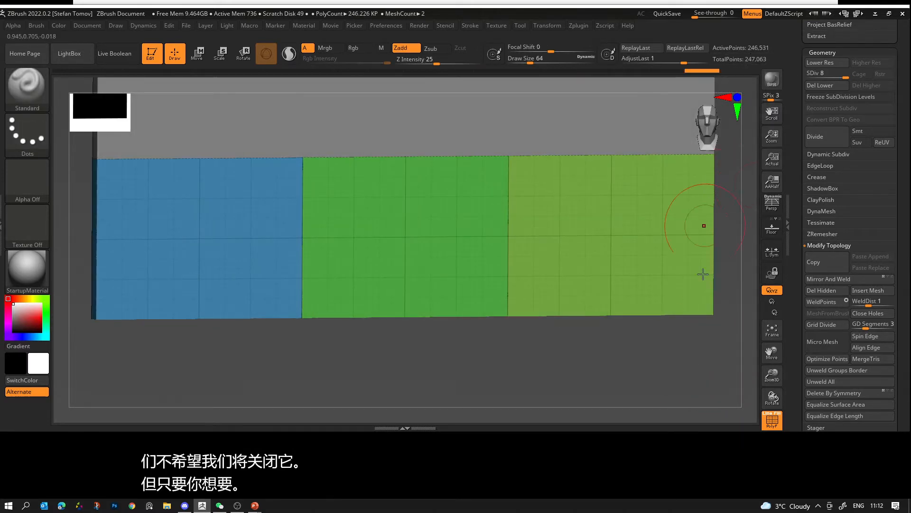
Step: Isolate the blue block of the bottom strip and turn off the polyframe display
shift+drag(711, 335, 741, 271)
mouse_move(653, 366)
alt+mouse_down()
mouse_move(776, 359)
mouse_move(776, 351)
alt+mouse_up()
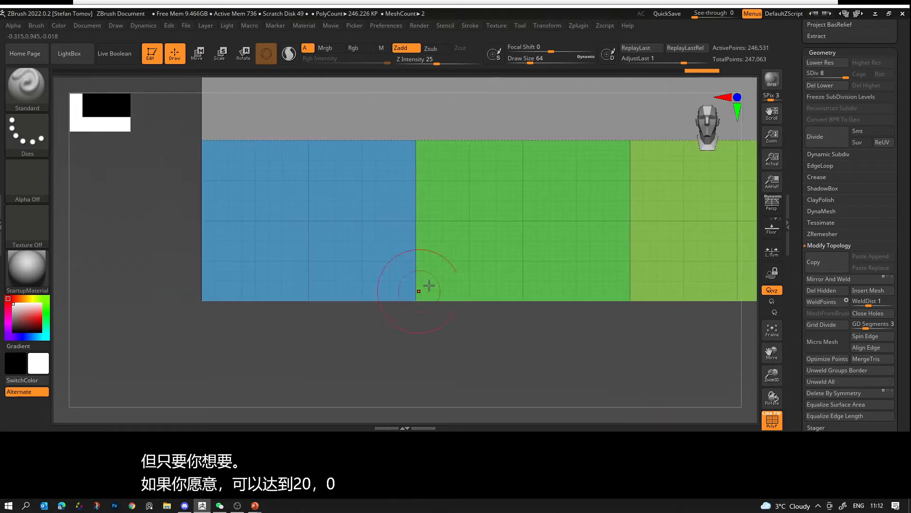
ctrl+shift+click(327, 244)
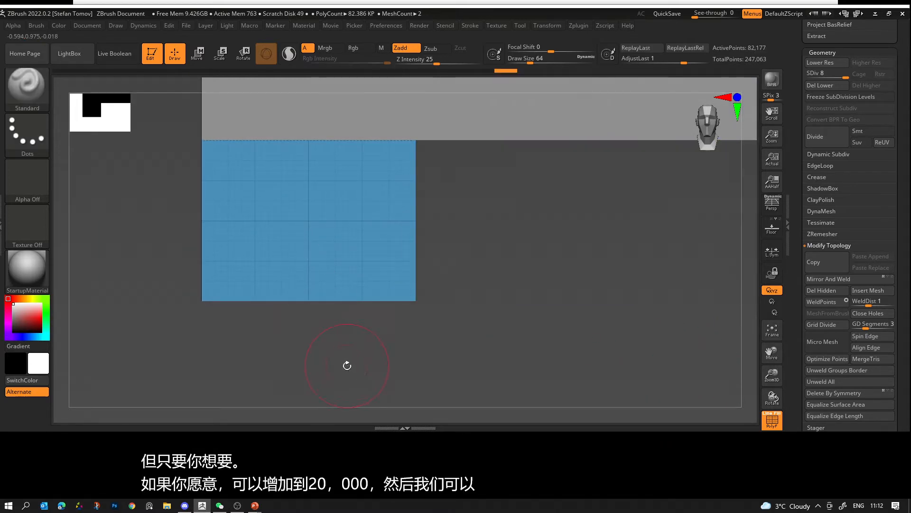
drag(346, 362, 702, 331)
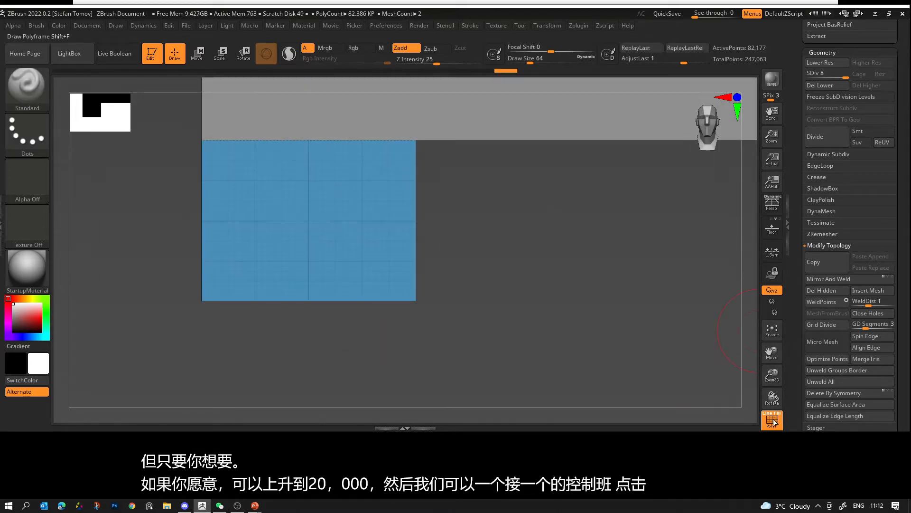
key(shift+f)
Step: Choose the TrimDynamic brush and set its draw size to 28.75
key(b)
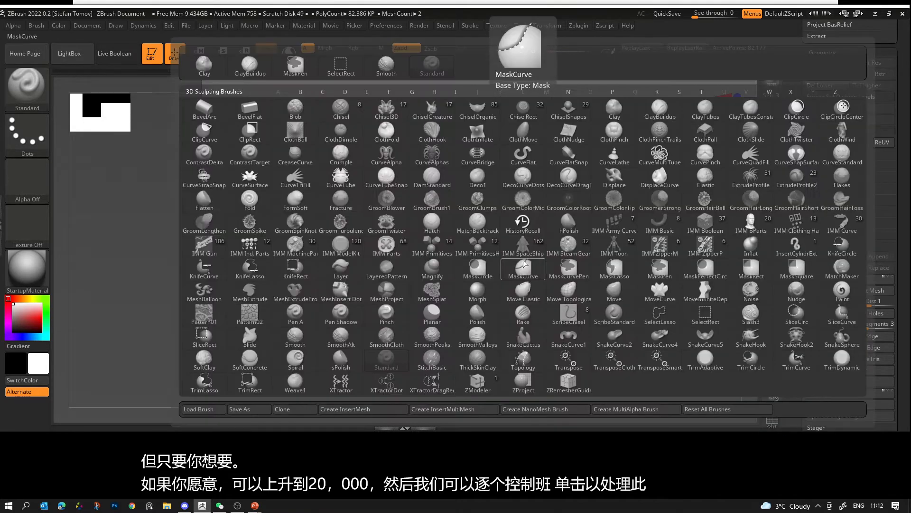
key(t)
key(d)
alt+drag(509, 218, 581, 226)
key(s)
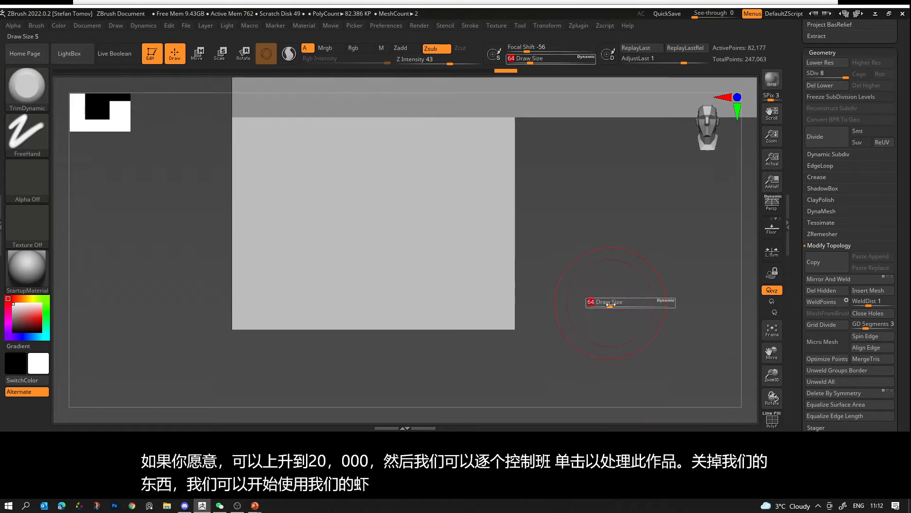
key(b)
key(t)
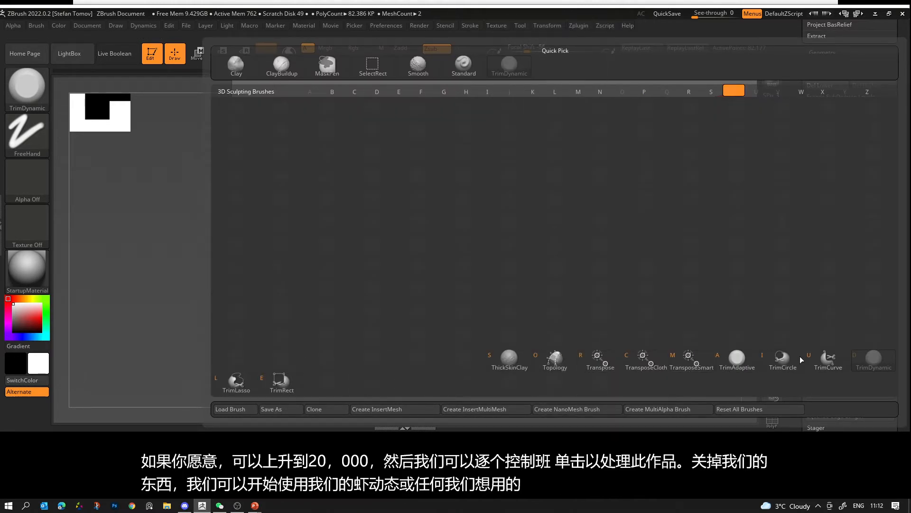
click(873, 361)
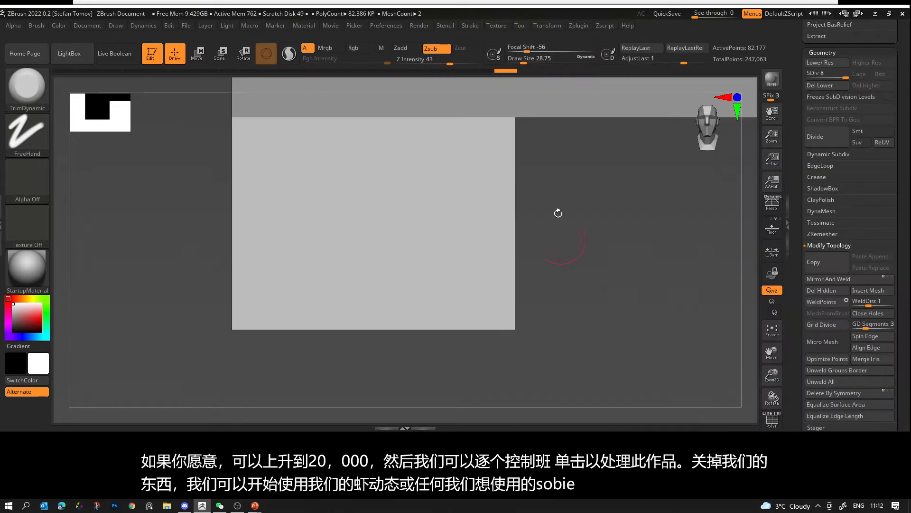
Step: Sculpt chipped wear along the isolated block's right edge and upper-right corner with TrimDynamic strokes
mouse_move(504, 171)
right_down()
mouse_move(533, 214)
mouse_move(527, 205)
right_up()
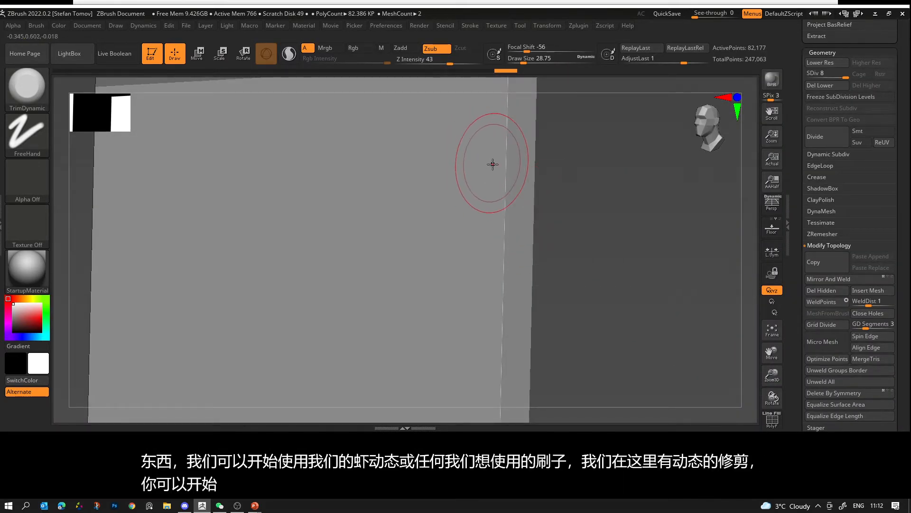
key(s)
mouse_move(489, 163)
mouse_down()
mouse_move(480, 159)
mouse_move(504, 245)
mouse_up()
key(s)
mouse_move(503, 198)
mouse_down()
mouse_move(498, 162)
mouse_move(503, 280)
mouse_up()
right_drag(580, 240, 494, 242)
mouse_move(494, 242)
mouse_down()
mouse_move(507, 234)
mouse_move(506, 104)
mouse_move(643, 159)
mouse_up()
Step: Switch to Chrome, search Google for "ruins stonework", and browse the image results for weathered stone references
key(super)
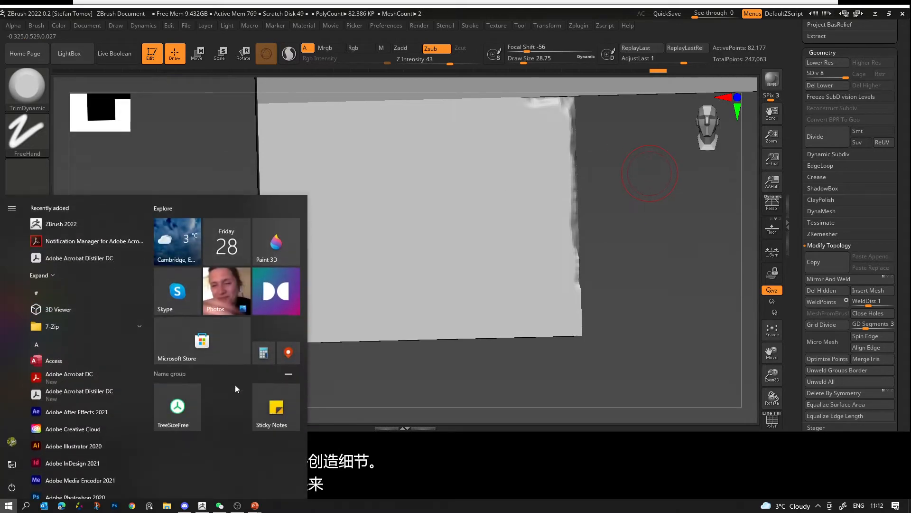
click(131, 505)
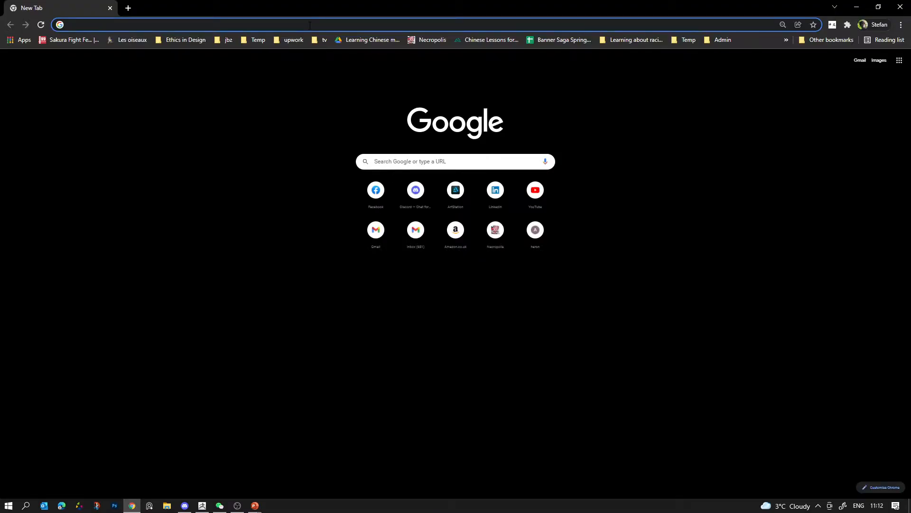
click(309, 25)
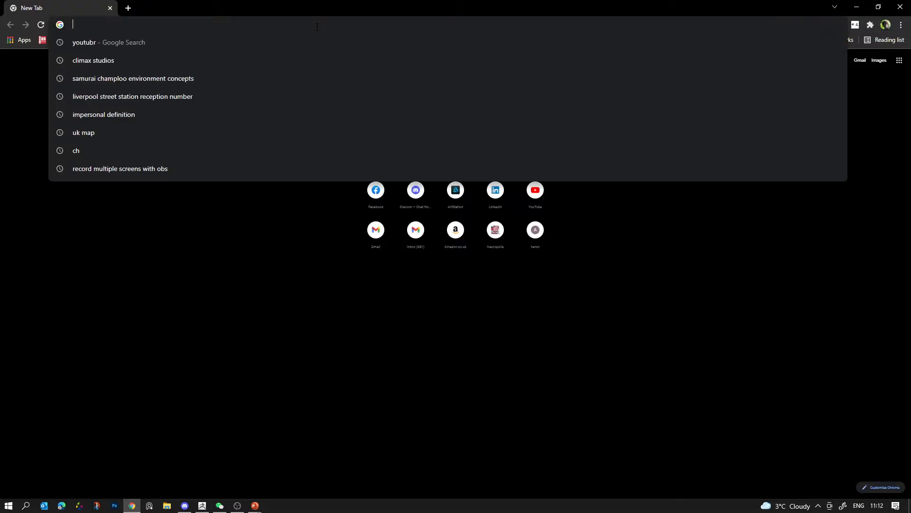
text(ru)
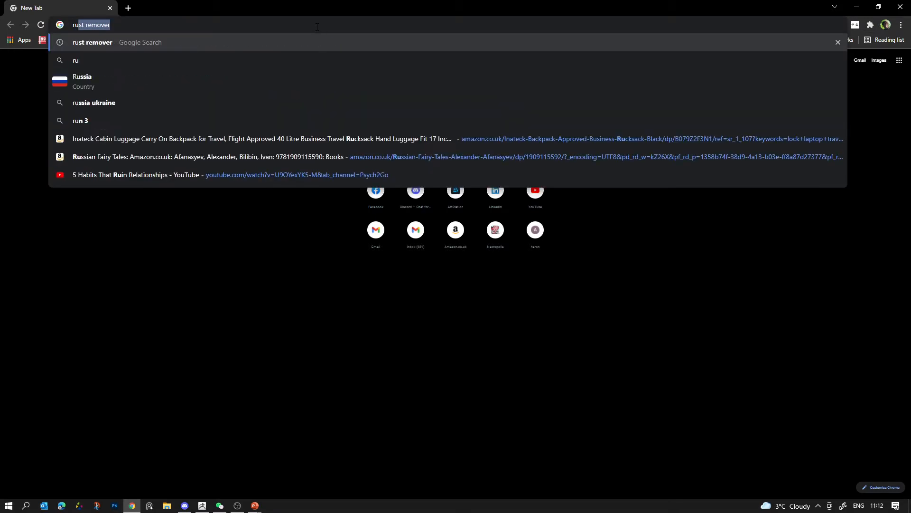
text(ins stonework)
key(Return)
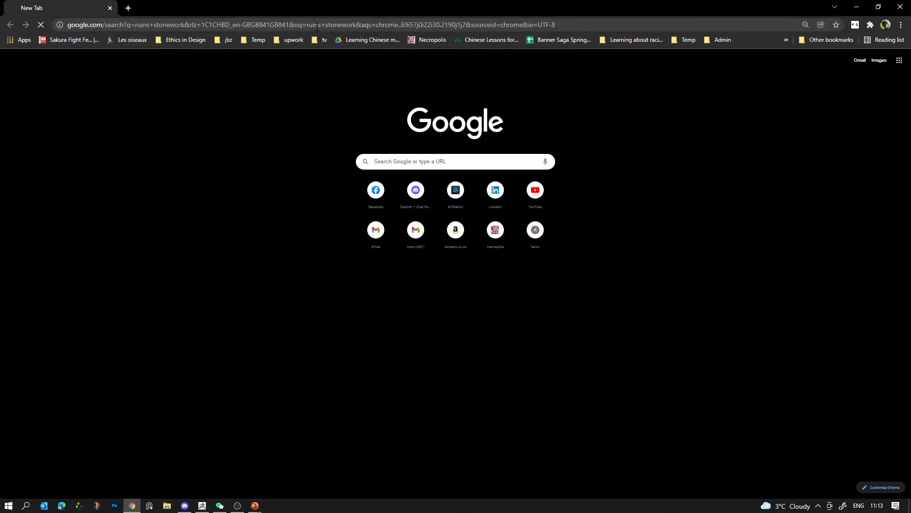
click(125, 102)
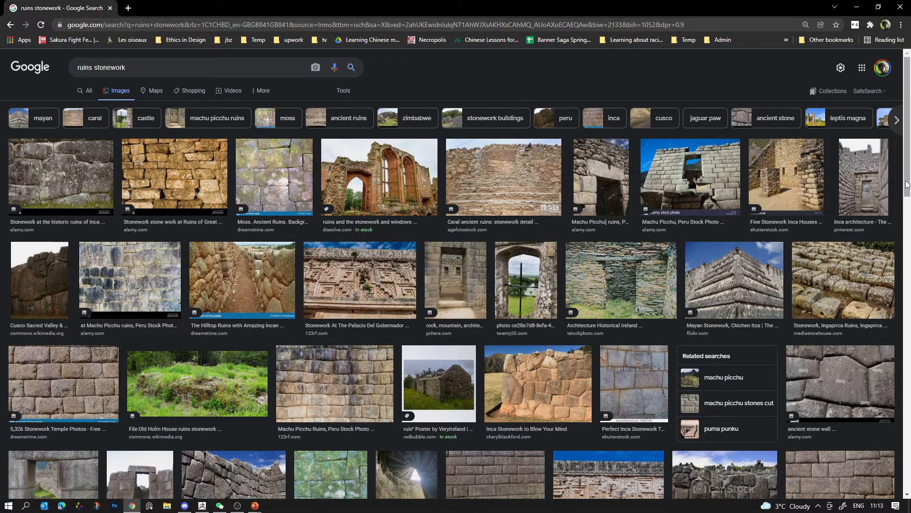
drag(907, 184, 890, 257)
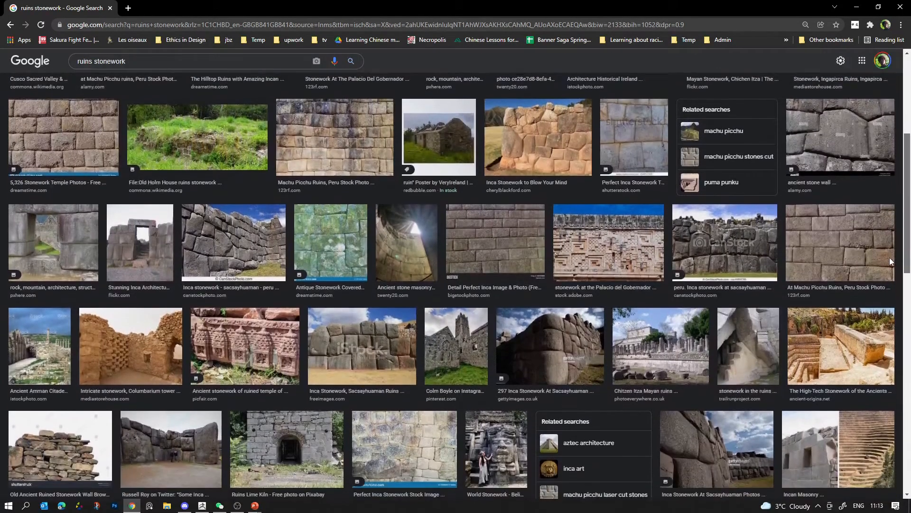
Step: Enlarge the stone doorway image, search images for "ruins tiled wall", and browse the results for wall references
click(86, 243)
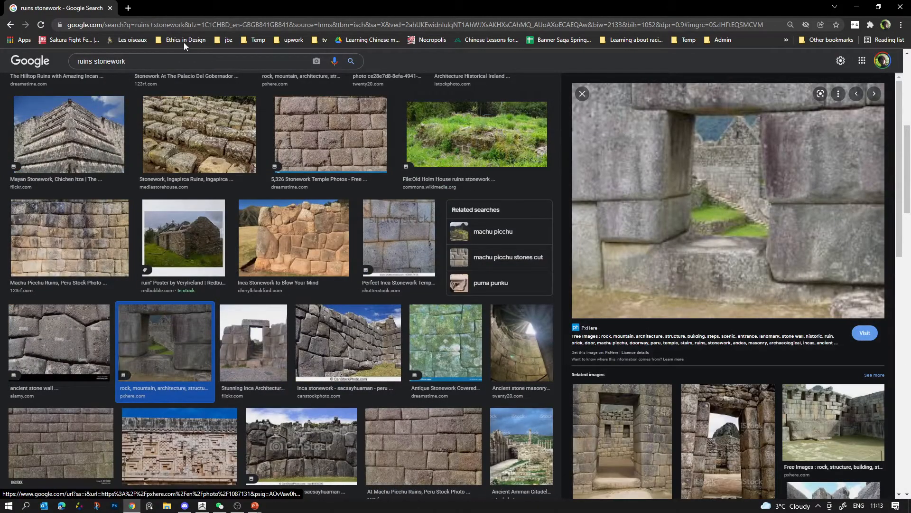
drag(157, 57, 60, 62)
text(rui)
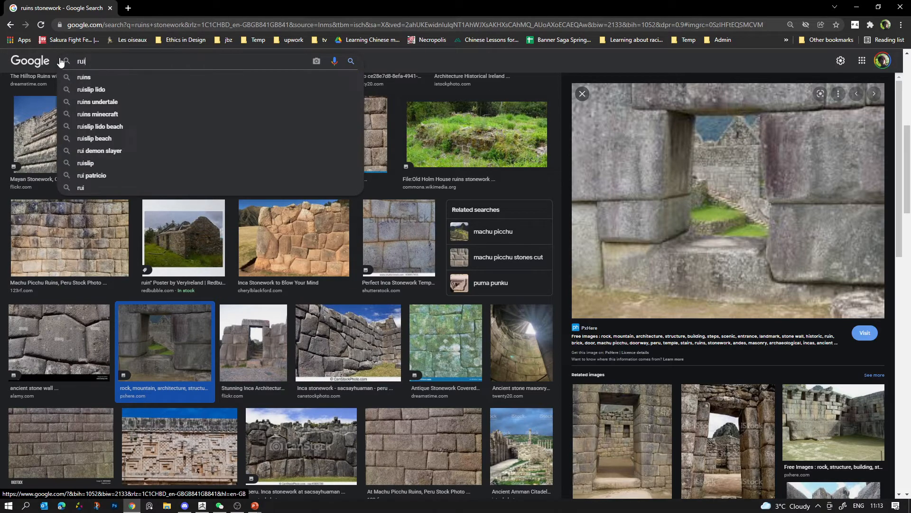
text(ns tiled wal)
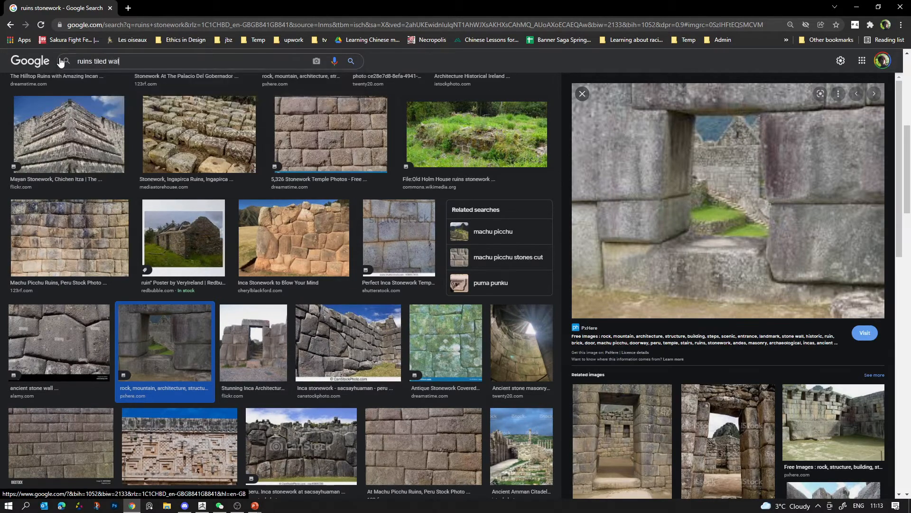
text(l)
key(Return)
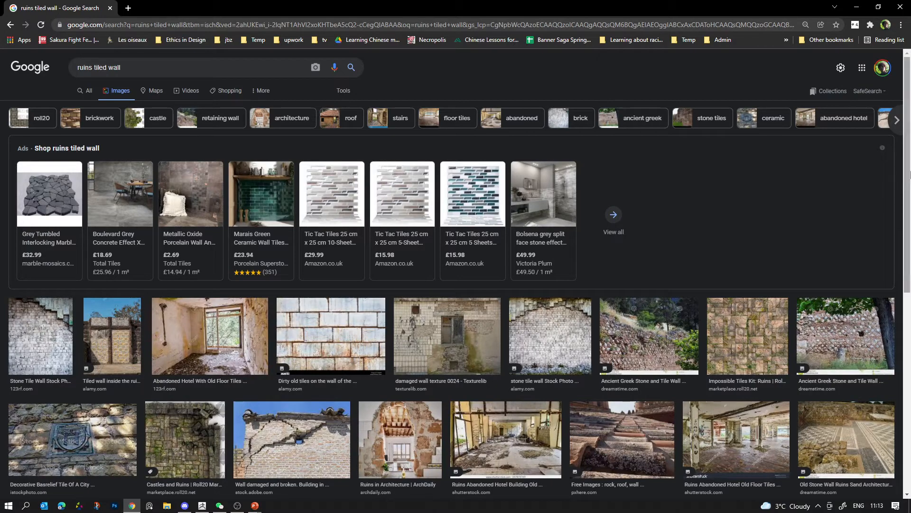
scroll(754, 328, down, 7)
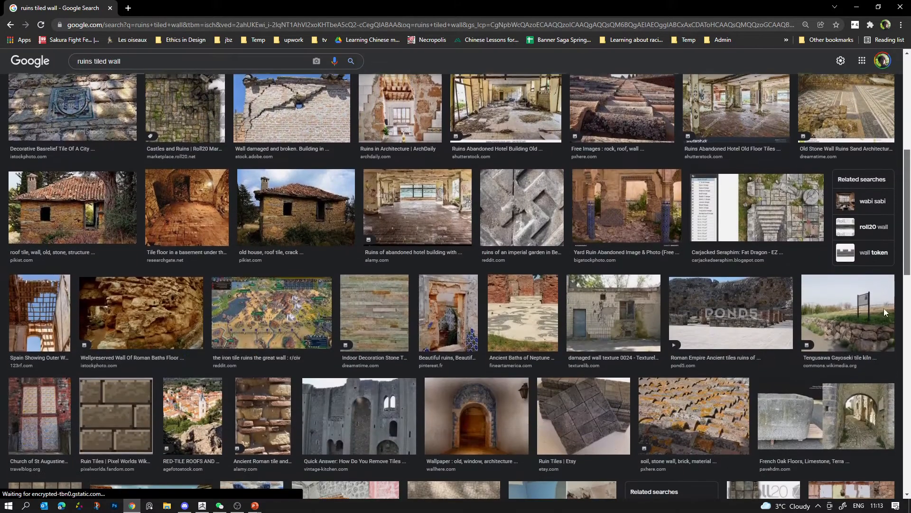
drag(884, 309, 873, 302)
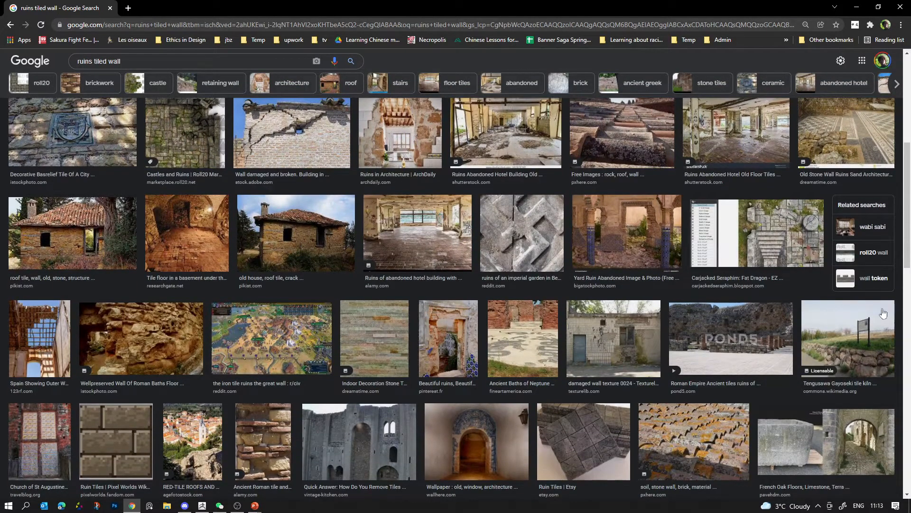
drag(907, 274, 905, 178)
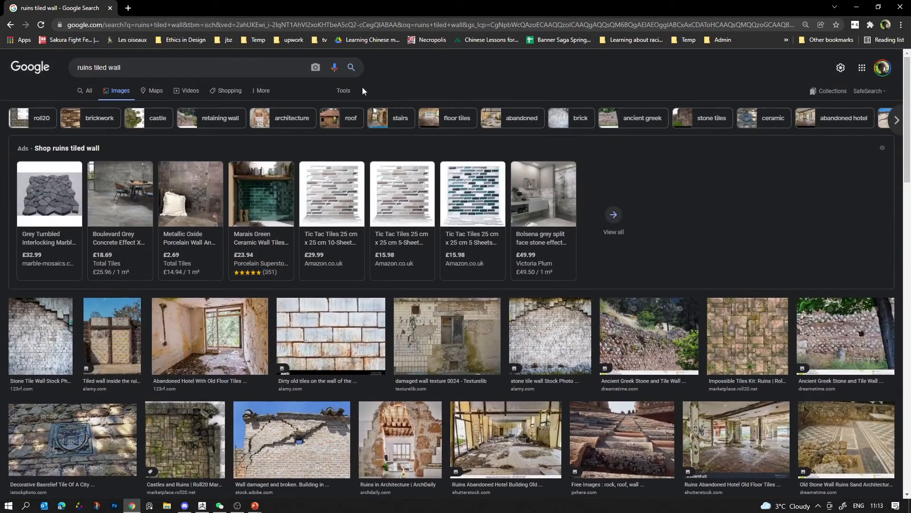
Step: Search images for "temple wall" and enlarge the antique stone wall and carved temple wall references
text(t)
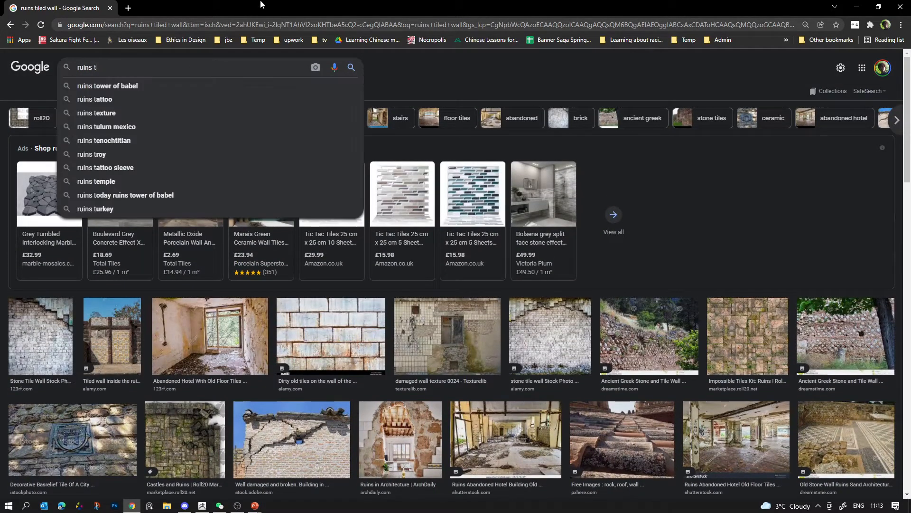
key(BackSpace)
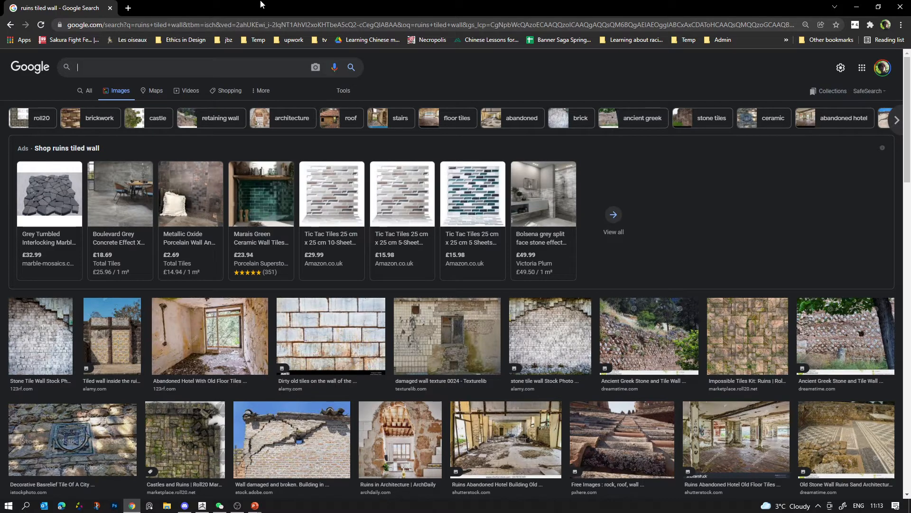
text(temple wall)
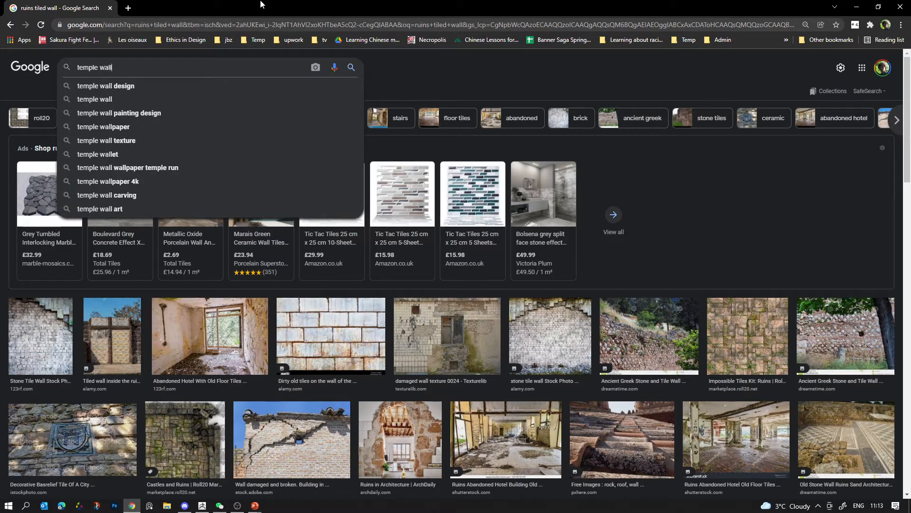
key(Return)
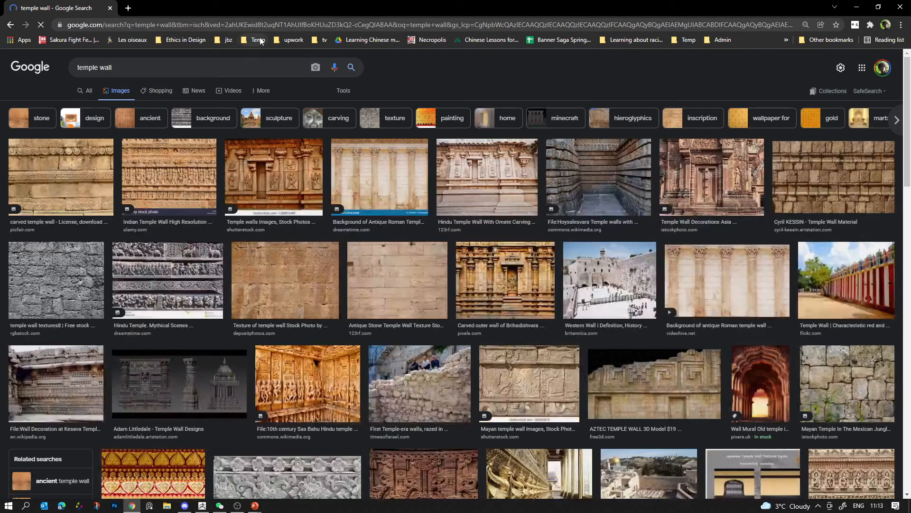
click(406, 285)
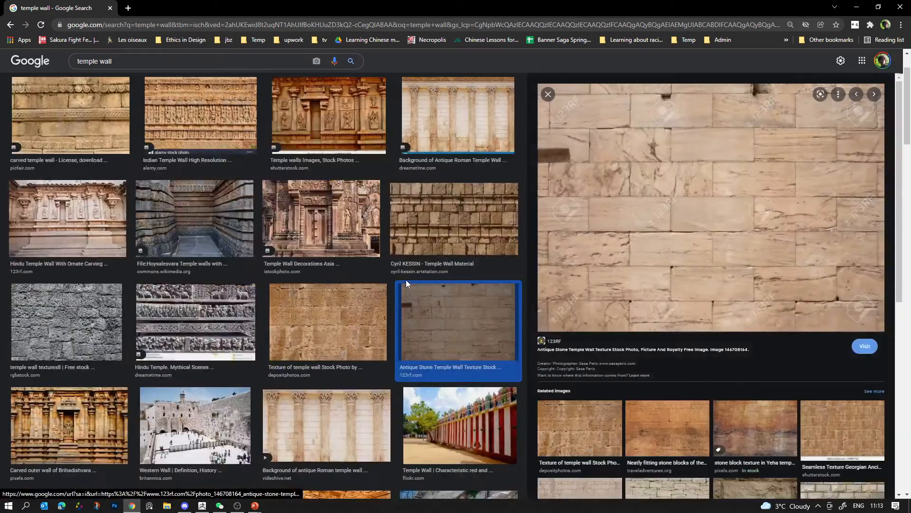
click(93, 111)
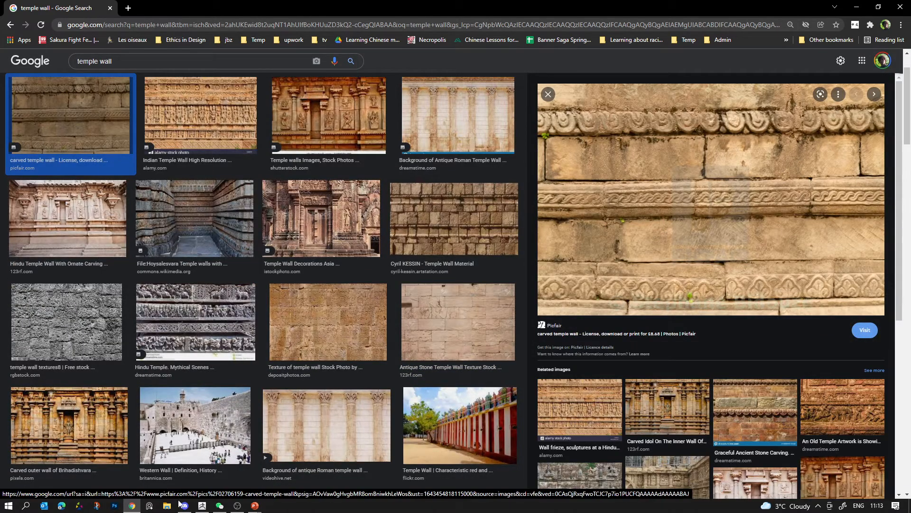
Step: Switch to ZBrush and sculpt chipped wear along the block's whole bottom edge with TrimDynamic strokes
click(202, 505)
drag(375, 320, 471, 325)
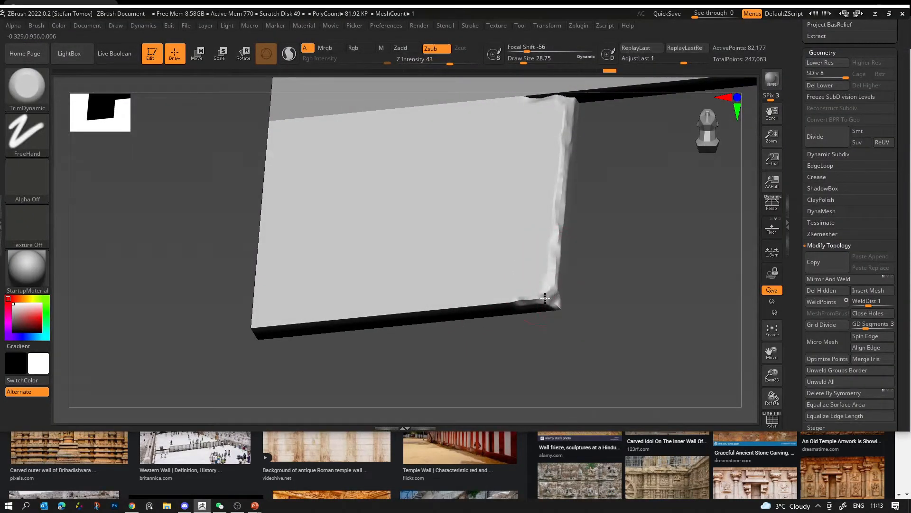
drag(463, 305, 483, 305)
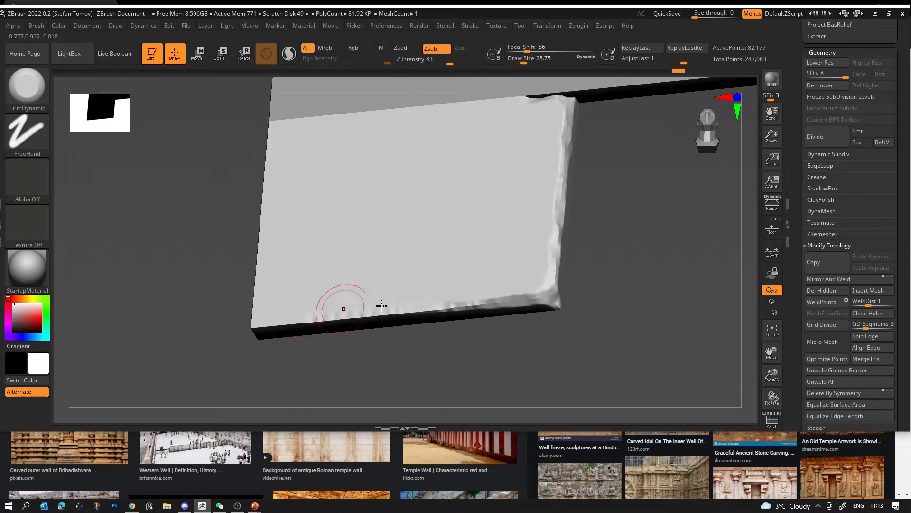
drag(455, 306, 311, 325)
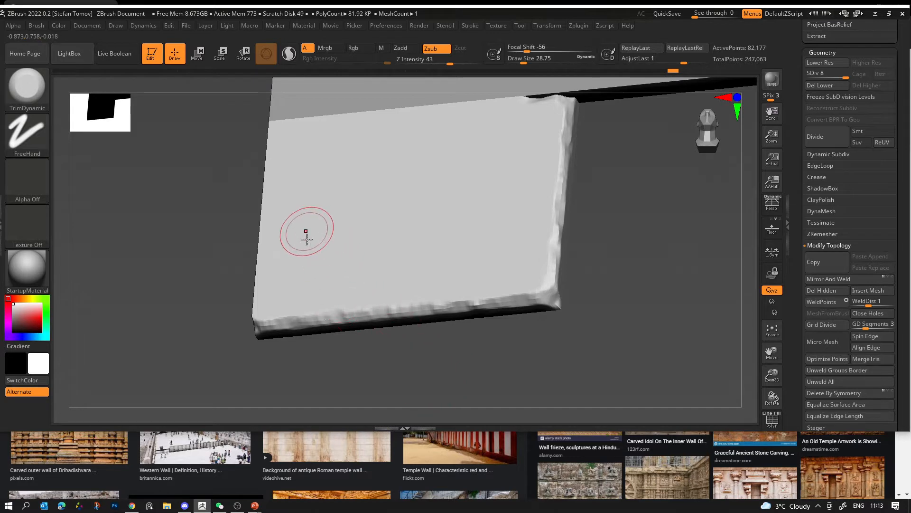
Step: Wear down the block's left edge up to its upper-left corner with TrimDynamic, reducing the draw size to 21.62277 for the upper part
mouse_move(209, 246)
mouse_down()
mouse_move(235, 259)
mouse_move(220, 204)
mouse_move(256, 304)
mouse_up()
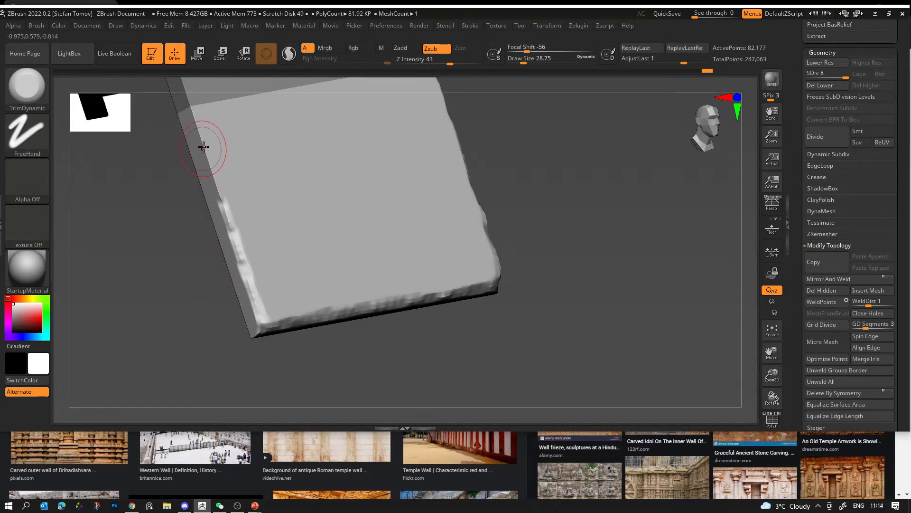
key(bracketleft)
drag(207, 158, 200, 130)
drag(216, 187, 198, 126)
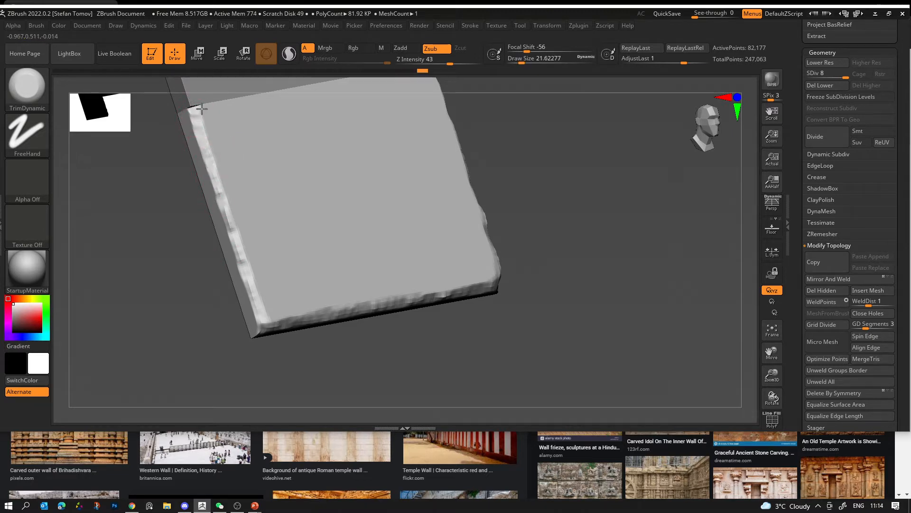
drag(204, 119, 199, 130)
mouse_move(156, 167)
alt+mouse_down()
mouse_move(207, 287)
mouse_move(233, 270)
alt+mouse_up()
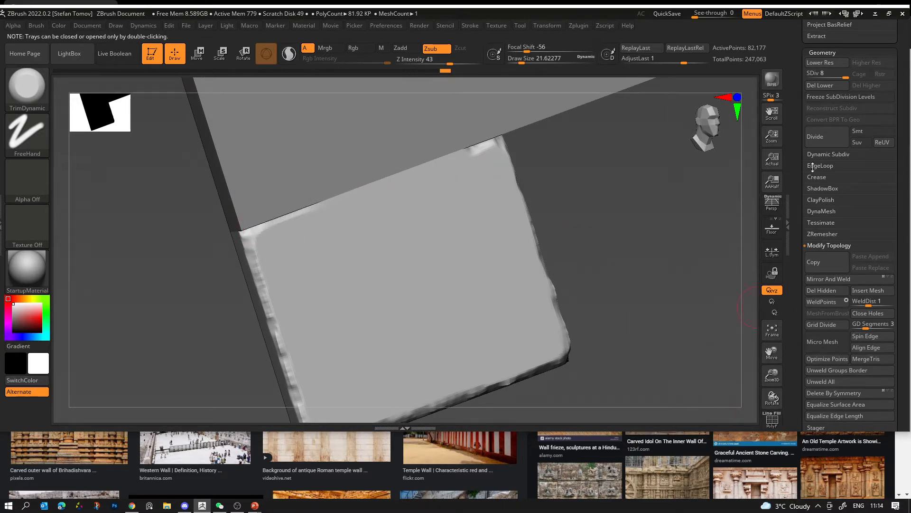
Step: Minimize the Chrome reference window and turn on Solo mode in ZBrush to show only the strip's block
click(134, 510)
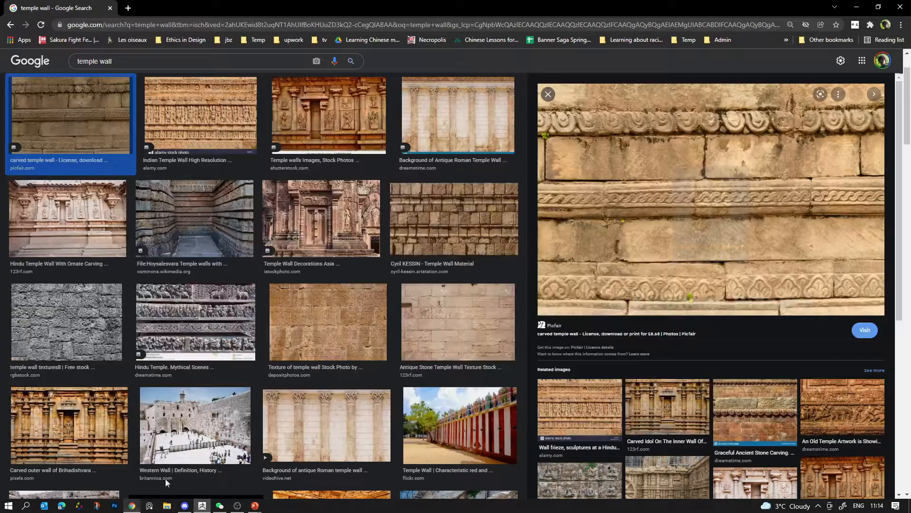
click(854, 7)
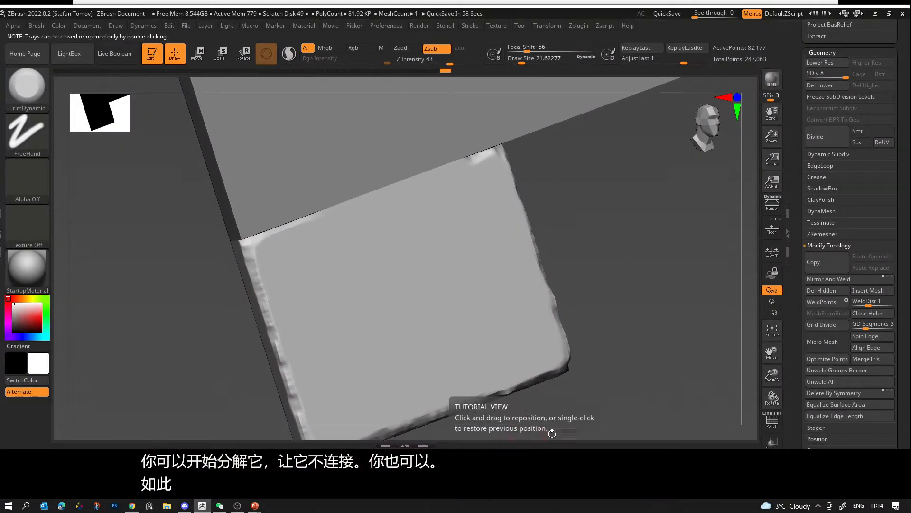
click(558, 27)
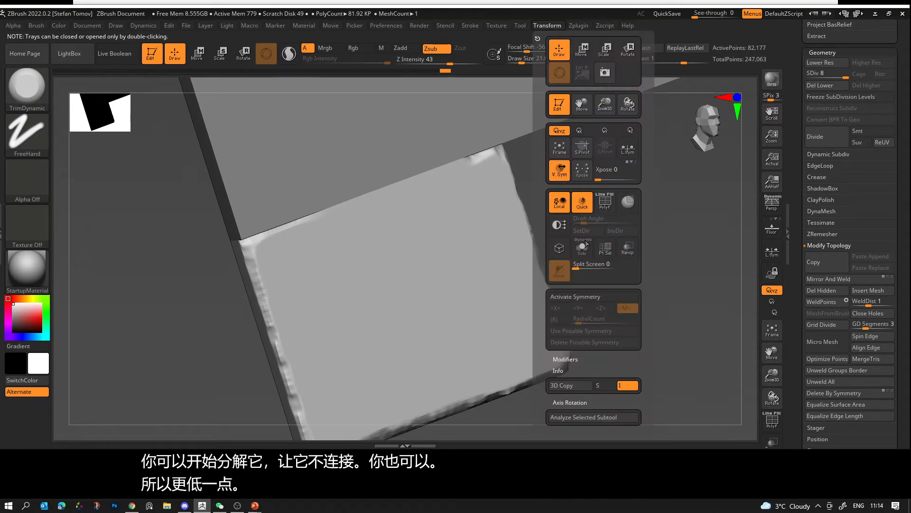
click(583, 247)
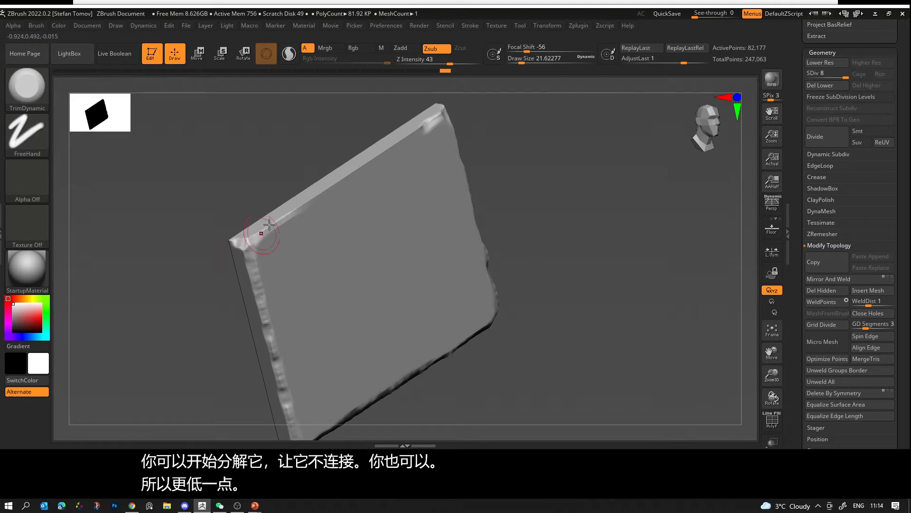
Step: Chip the block's exposed top edge from the upper-left to the upper-right corner with TrimDynamic strokes
drag(269, 225, 255, 235)
drag(336, 184, 295, 206)
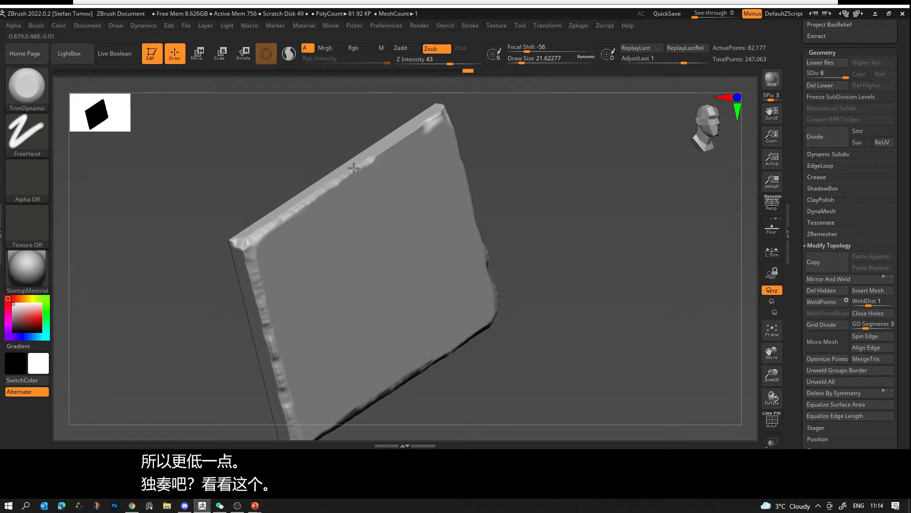
drag(418, 132, 390, 149)
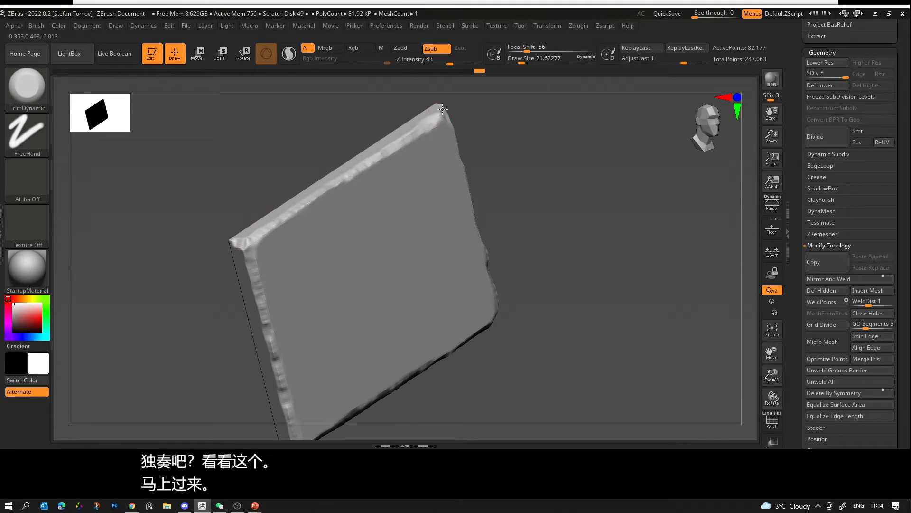
Step: Choose the hPolish brush and flatten the worn bevel along the block's top edge and upper-left corner
key(b)
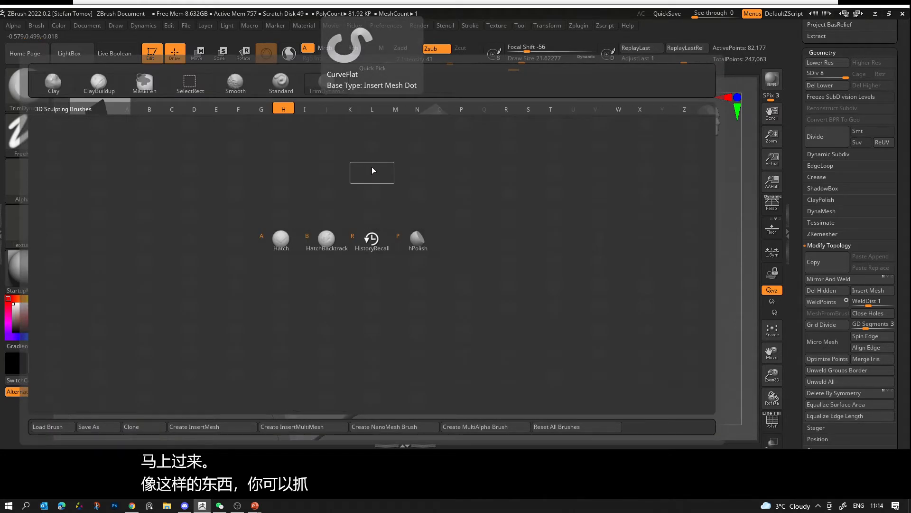
click(420, 245)
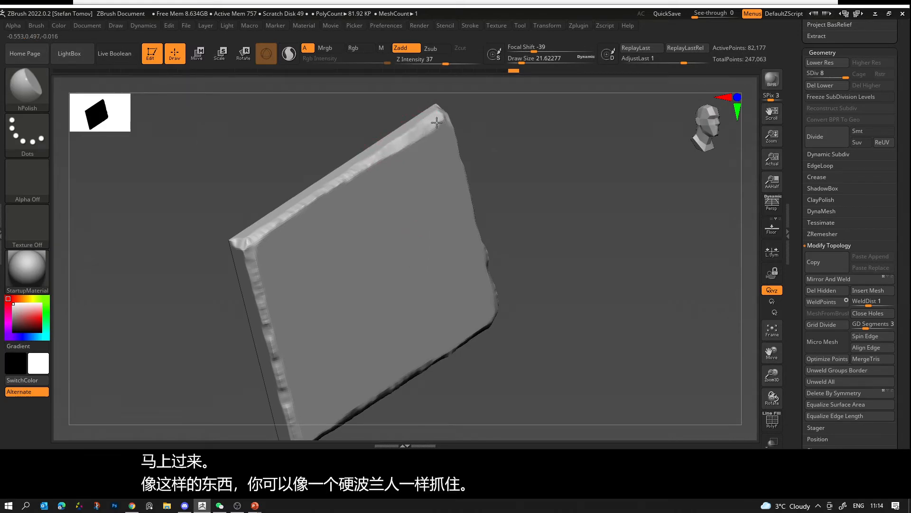
drag(437, 123, 415, 132)
drag(354, 172, 246, 246)
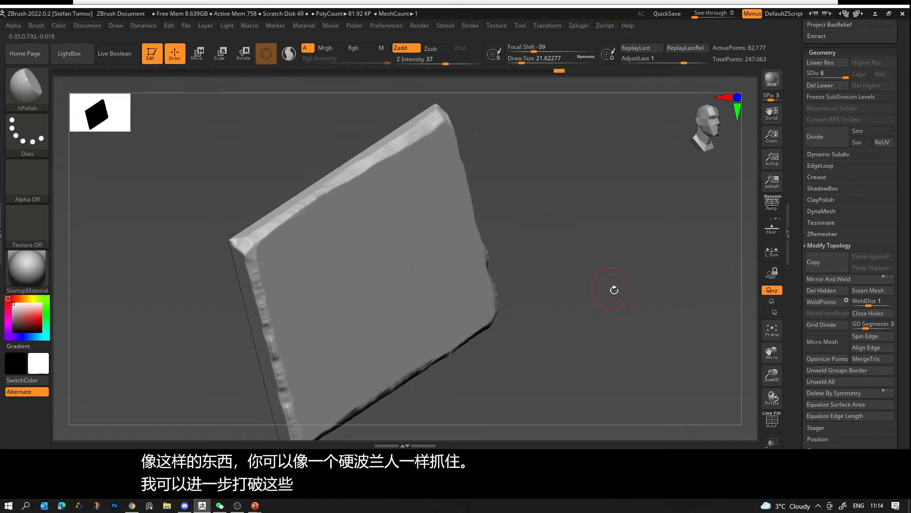
drag(643, 360, 625, 265)
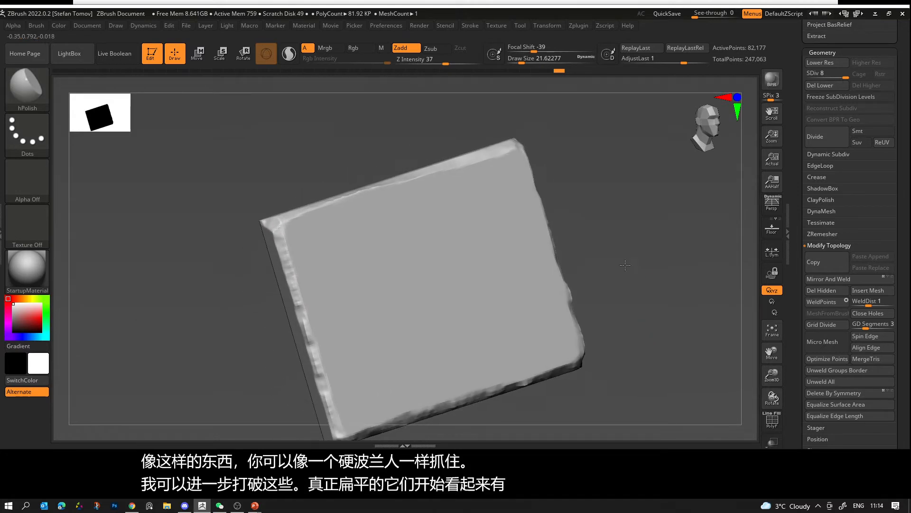
Step: Carve thin branching cracks inward from the block's left edge and upper-left corner with the Standard brush at draw size 3.67271
key(b)
key(s)
key(t)
key(s)
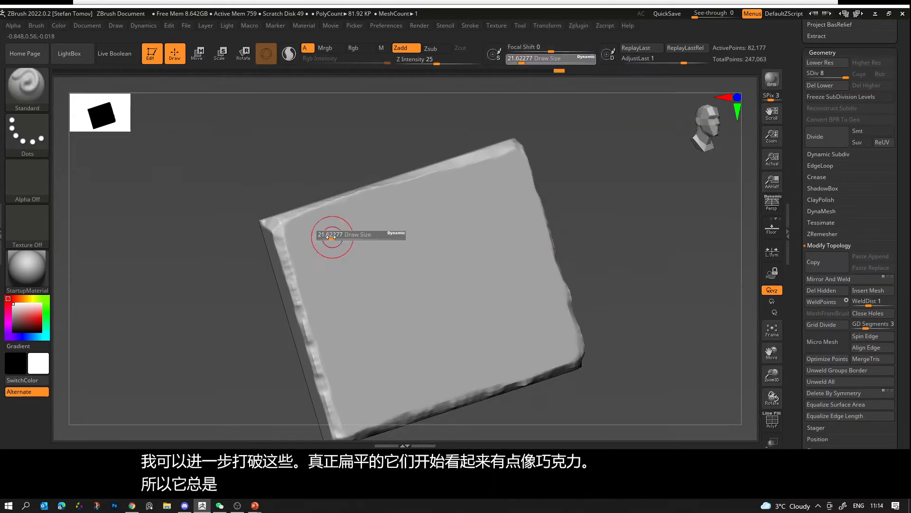
mouse_move(331, 237)
mouse_down()
mouse_move(301, 213)
mouse_move(293, 222)
mouse_move(302, 214)
mouse_up()
key(s)
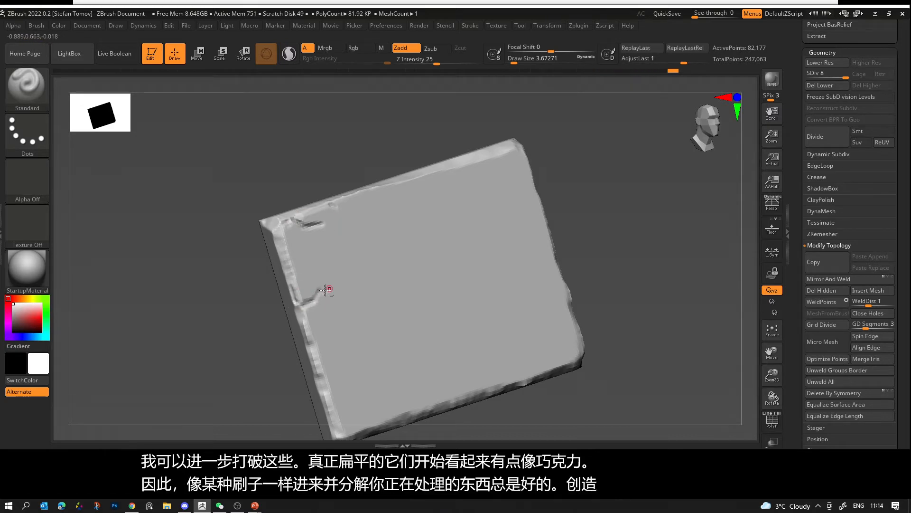
drag(315, 299, 357, 276)
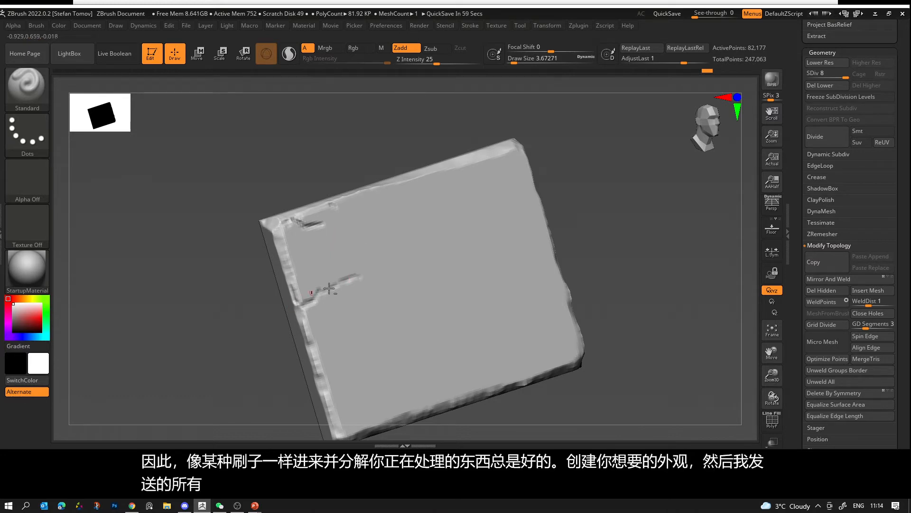
drag(355, 278, 395, 266)
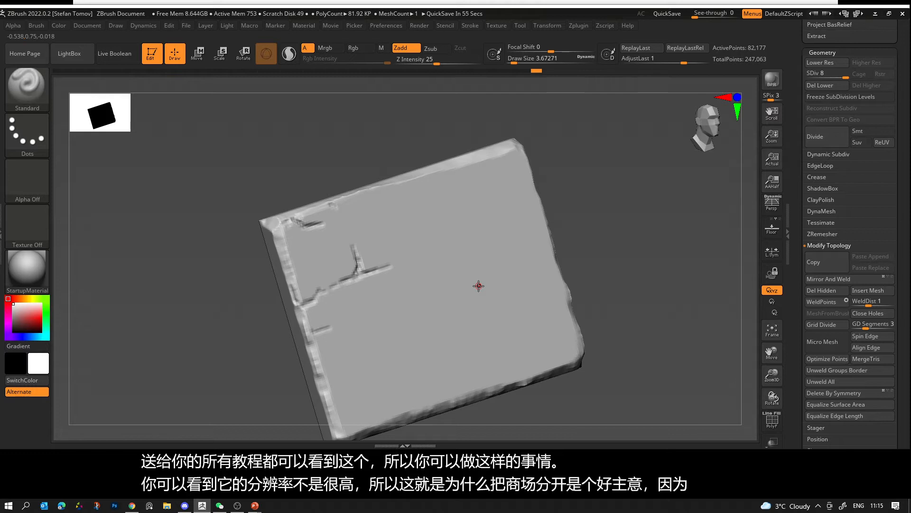
Step: Unhide the remaining blocks of the strip beside the worn block
ctrl+shift+click(727, 191)
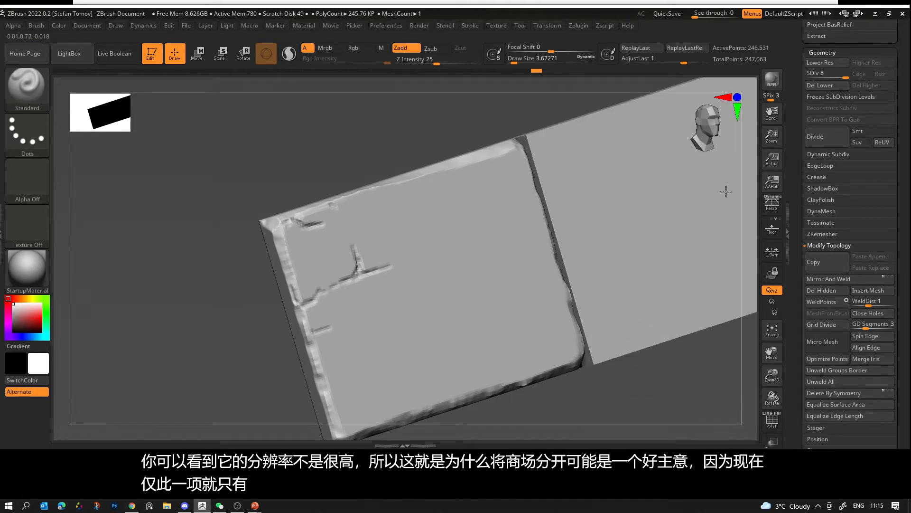
drag(669, 357, 624, 369)
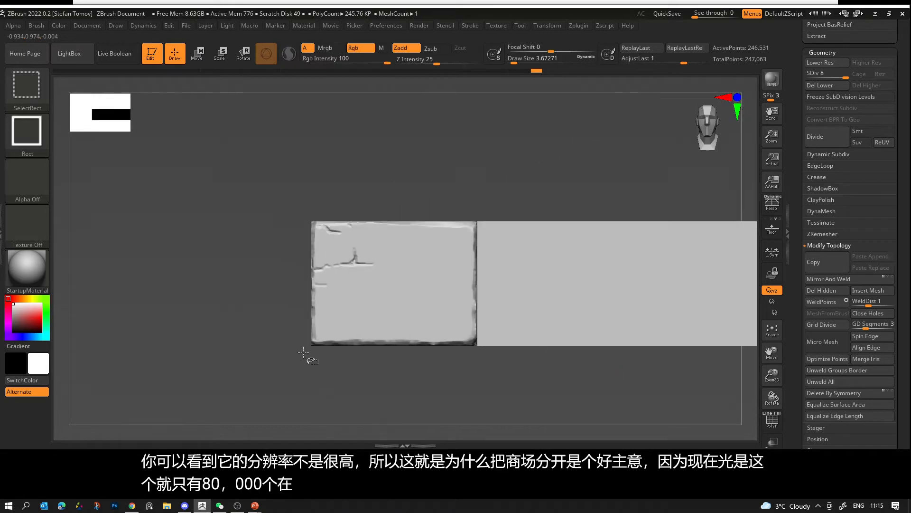
ctrl+shift+drag(280, 375, 420, 209)
key(ctrl+shift+a)
drag(543, 352, 582, 358)
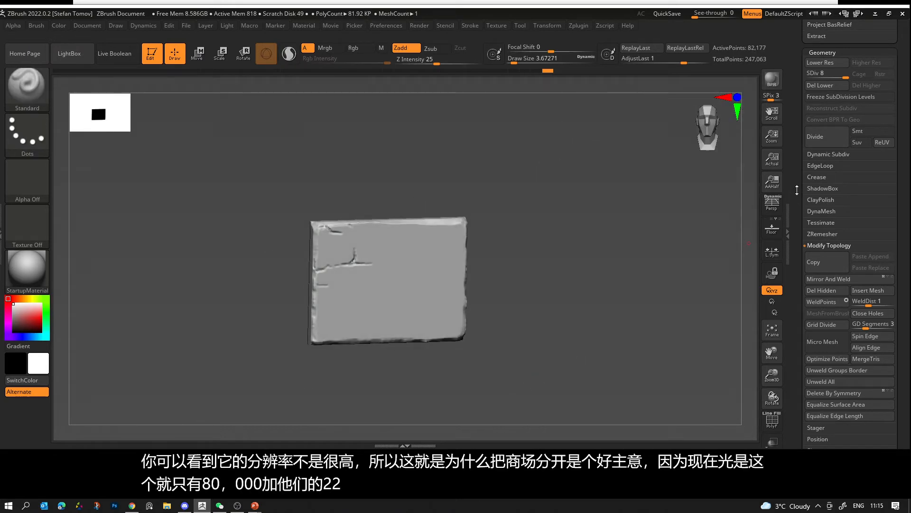
drag(796, 188, 791, 317)
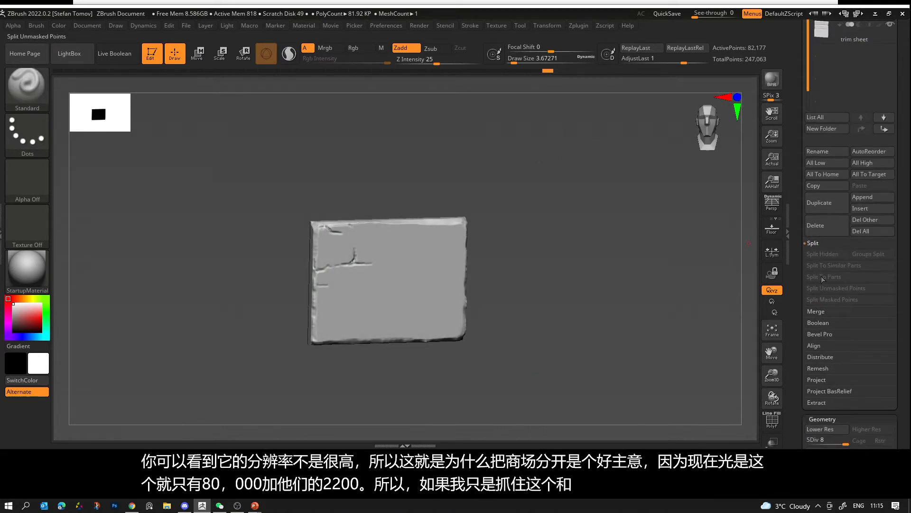
ctrl+shift+click(625, 380)
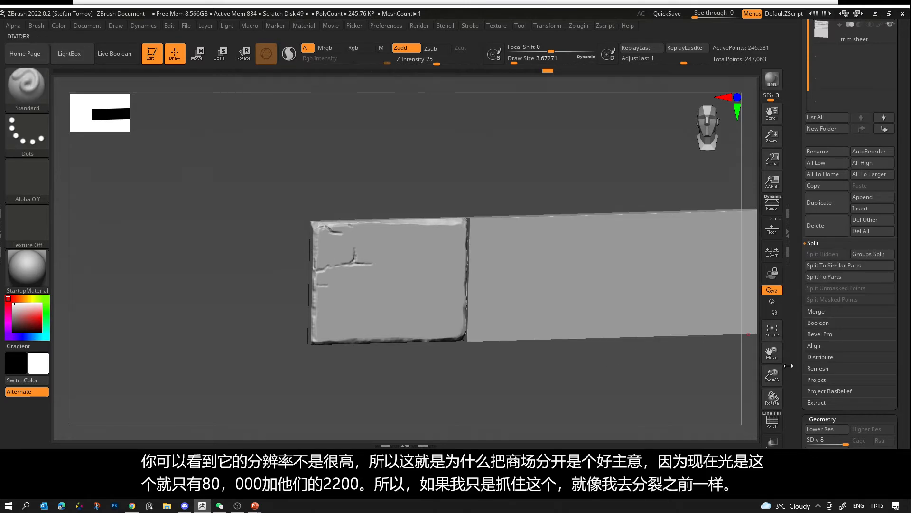
Step: Lower the strip to subdivision level 1, isolate the worn block and split the hidden blocks into a separate subtool
scroll(812, 222, down, 5)
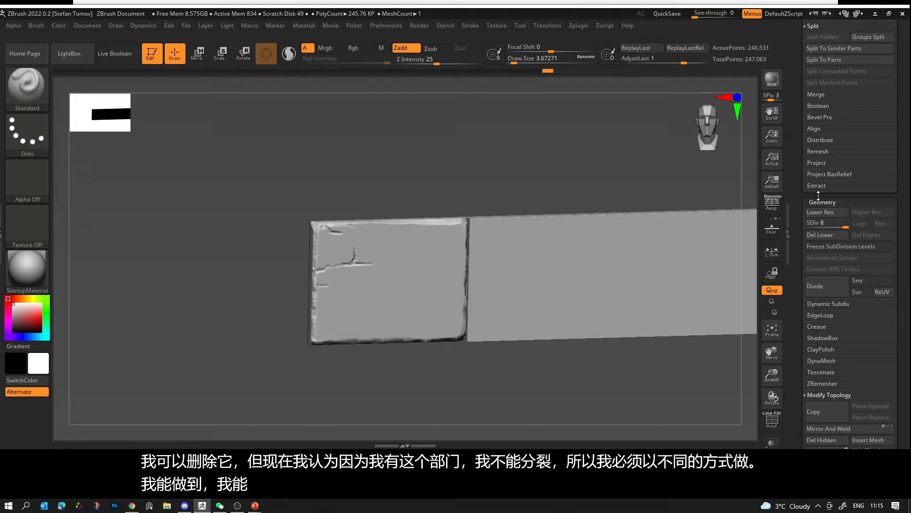
drag(845, 227, 807, 224)
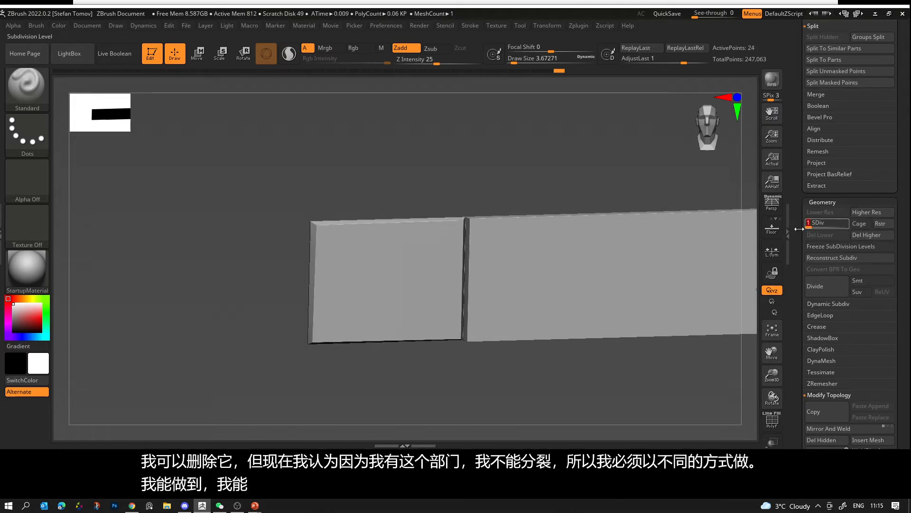
key(ctrl+shift)
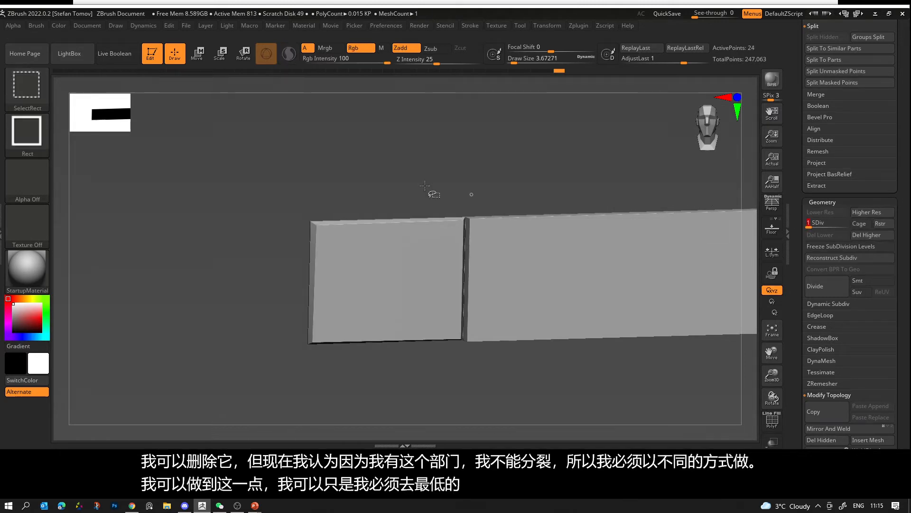
ctrl+shift+click(363, 249)
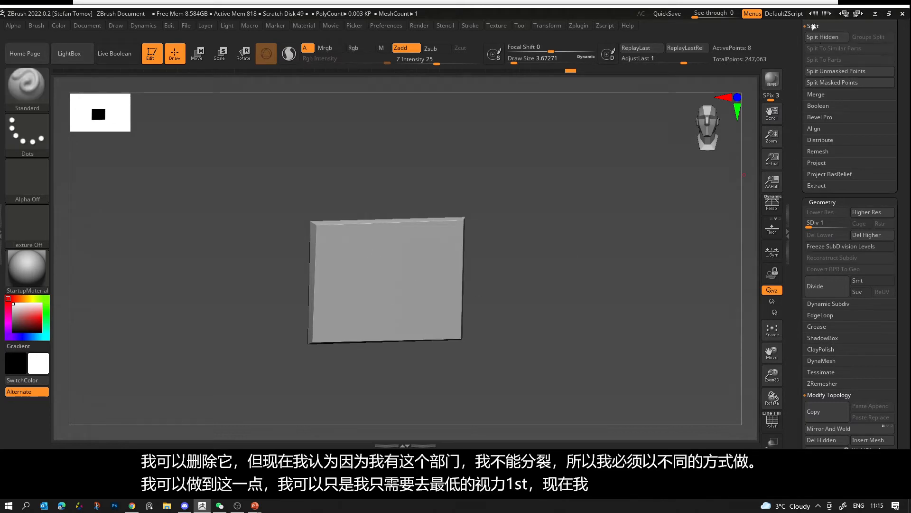
click(820, 37)
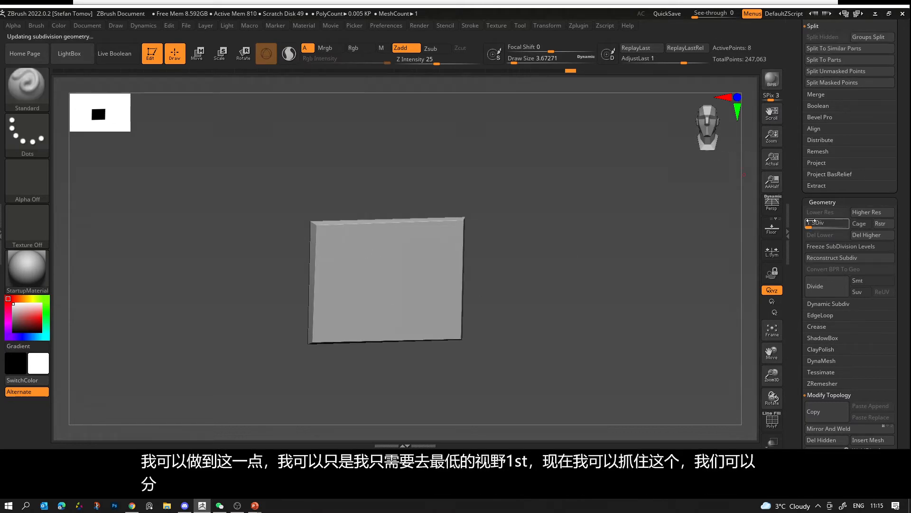
Step: Return both split subtools to their highest subdivision level and reselect the worn block for close-up sculpting
drag(789, 299, 785, 381)
click(850, 161)
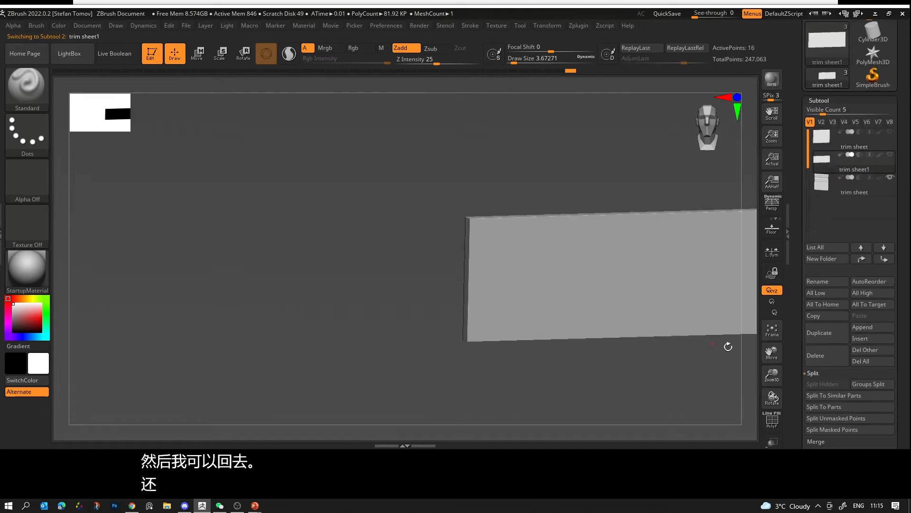
scroll(816, 343, down, 6)
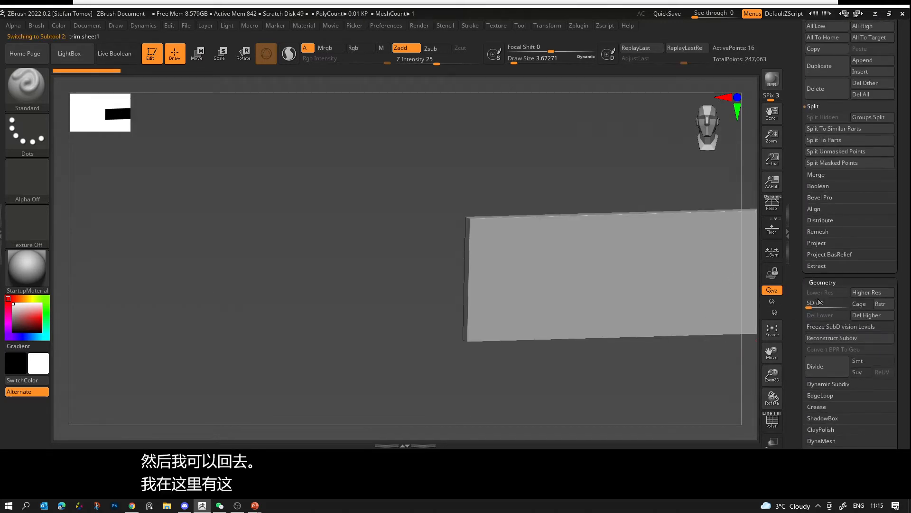
scroll(846, 298, up, 6)
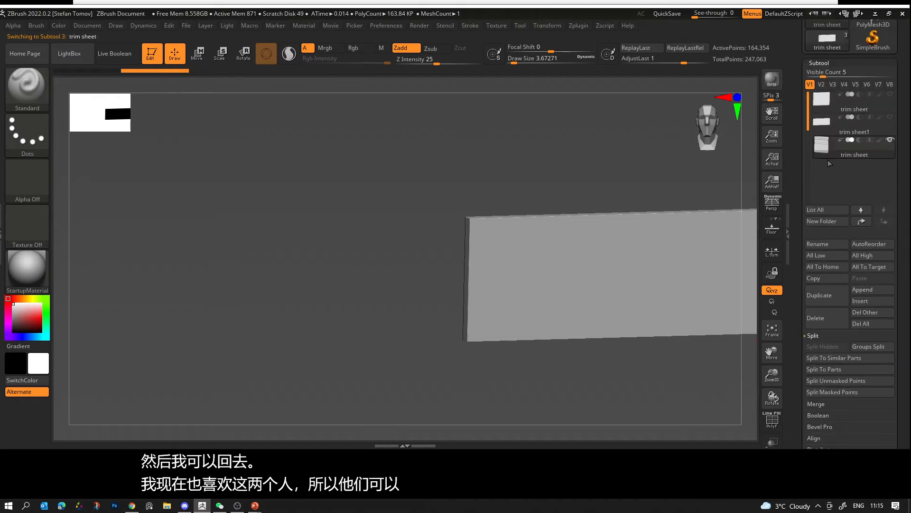
click(821, 103)
click(821, 104)
alt+drag(587, 310, 635, 247)
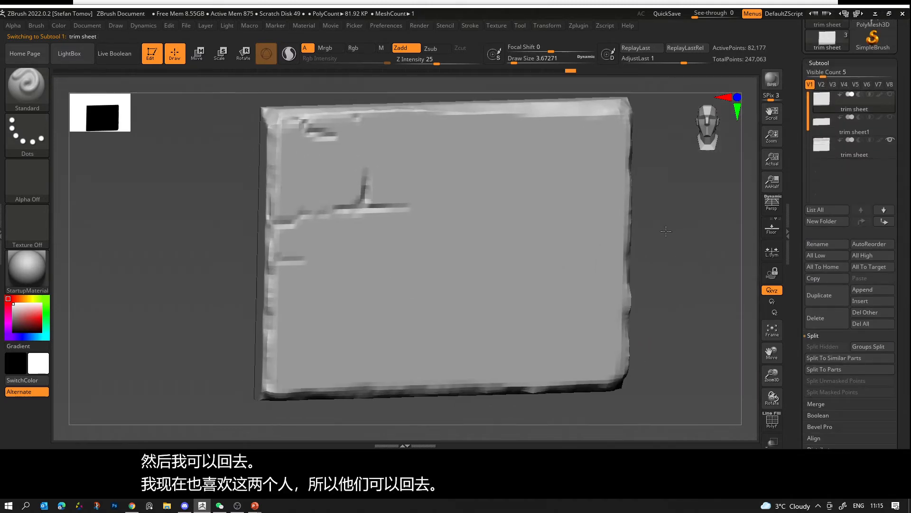
Step: Divide the worn block one more level and flatten its left bevel with the hPolish brush at draw size 11.69084
key(ctrl+d)
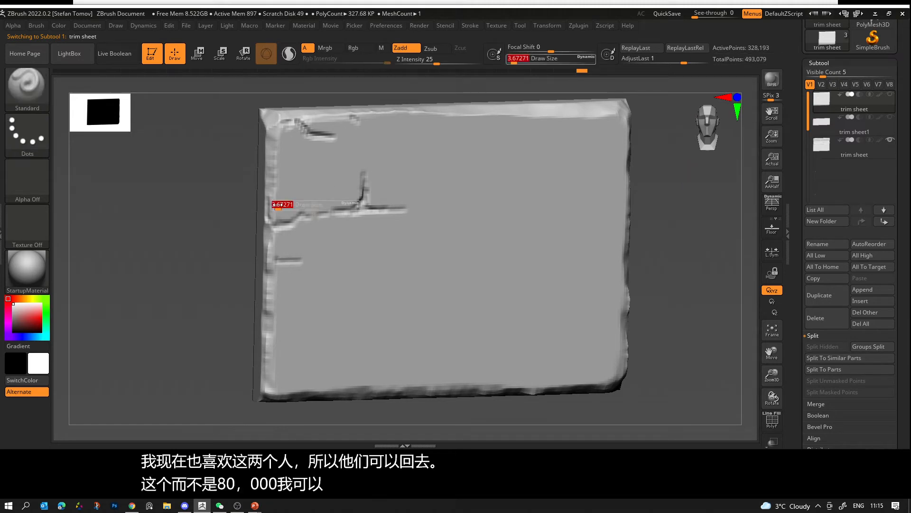
key(b)
key(h)
key(p)
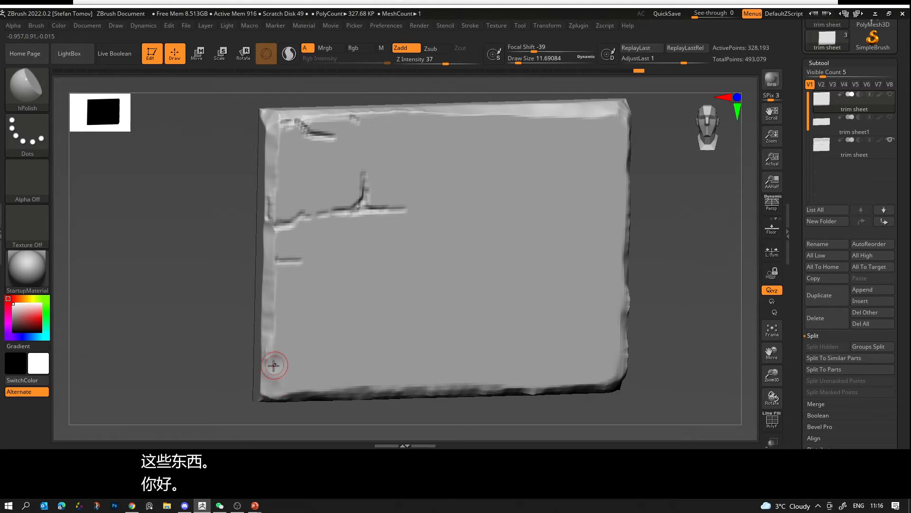
Step: Deepen the long crack from the block's left edge with the Standard brush at draw size 6.57639
key(b)
key(s)
key(t)
key(s)
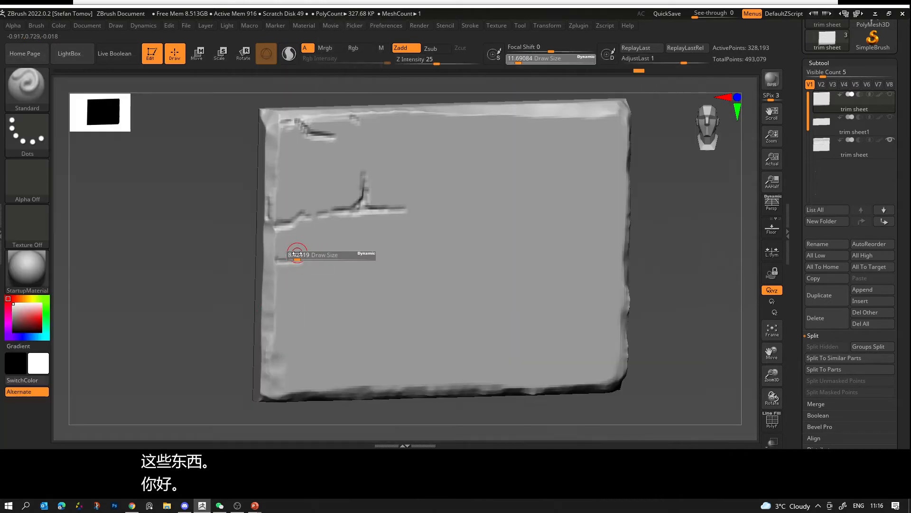
mouse_move(297, 254)
mouse_down()
mouse_move(278, 224)
mouse_move(292, 220)
mouse_up()
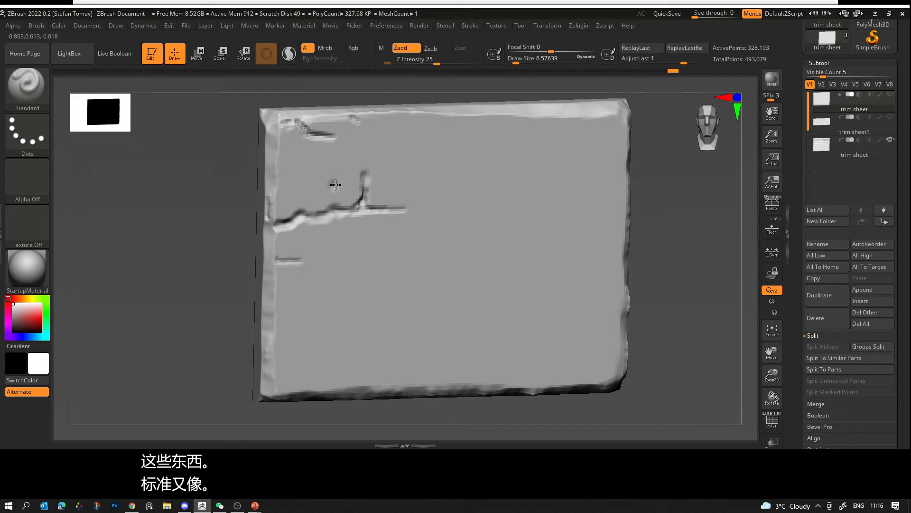
Step: Sharpen the long crack's upward branch with the Pinch brush at draw size 6.57639
key(b)
key(p)
key(o)
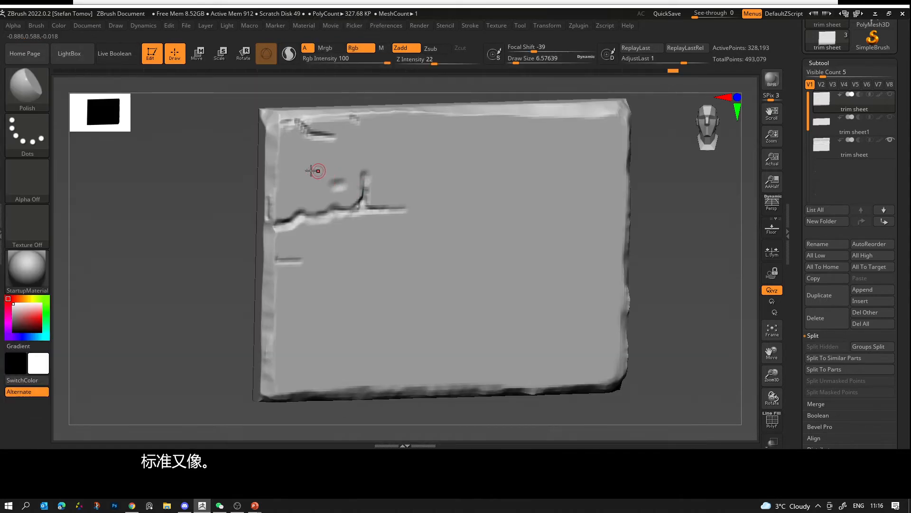
alt+drag(213, 252, 261, 267)
key(b)
key(p)
key(i)
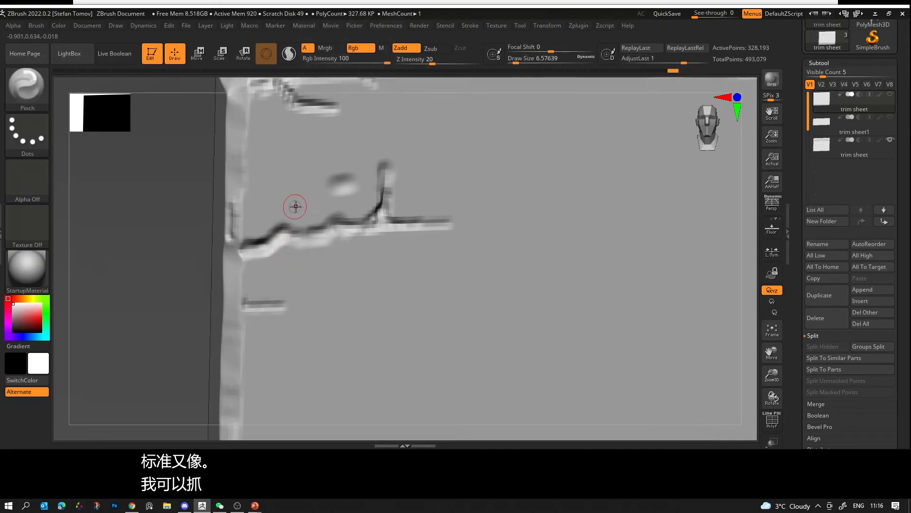
key(s)
drag(314, 220, 289, 230)
key(s)
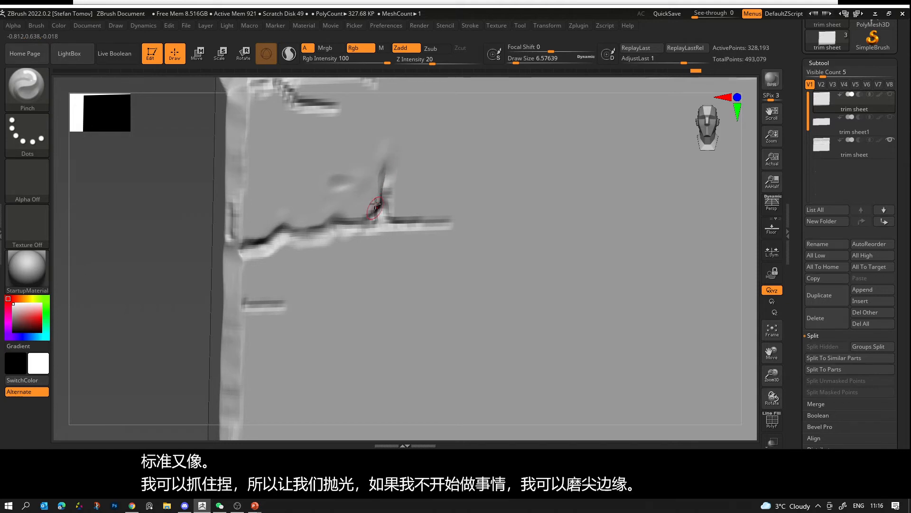
Step: Polish the surface around the crack's upward branch with the hPolish brush at draw size 32.70957
key(b)
key(h)
key(p)
key(s)
drag(381, 148, 418, 148)
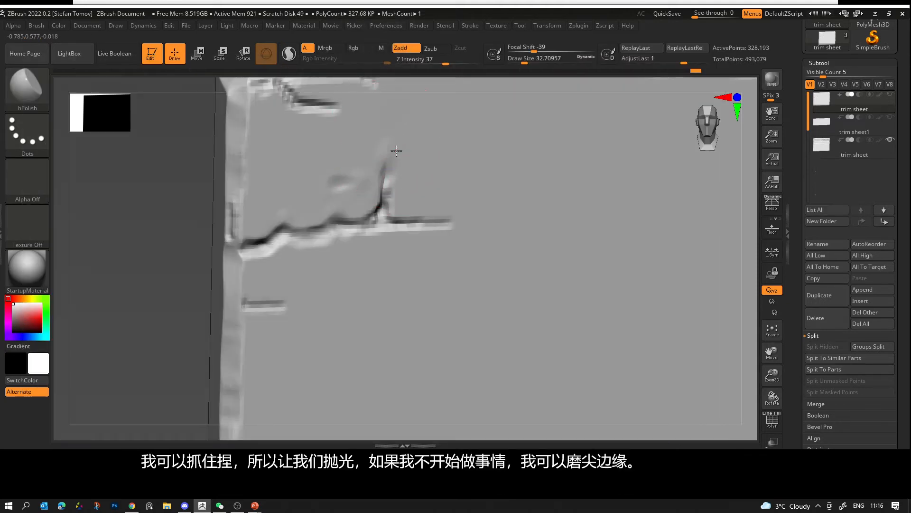
key(b)
key(h)
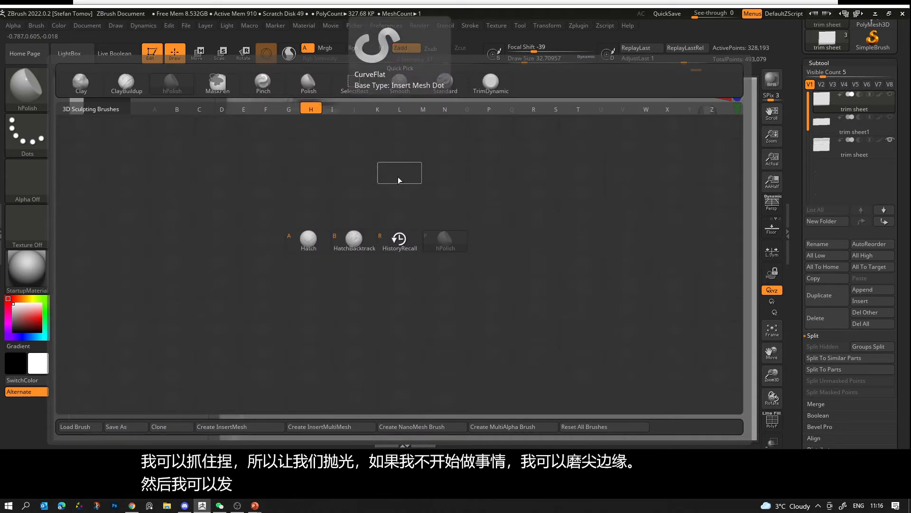
key(p)
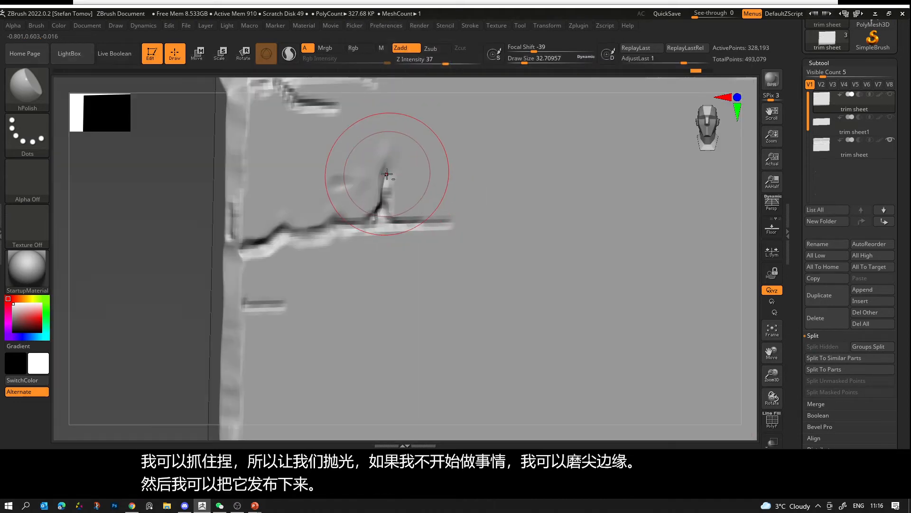
key(super)
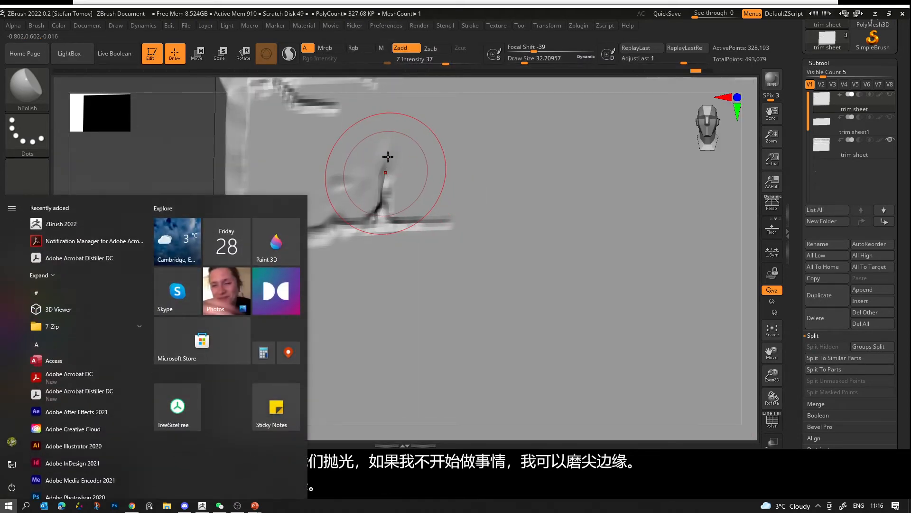
text(td)
click(398, 129)
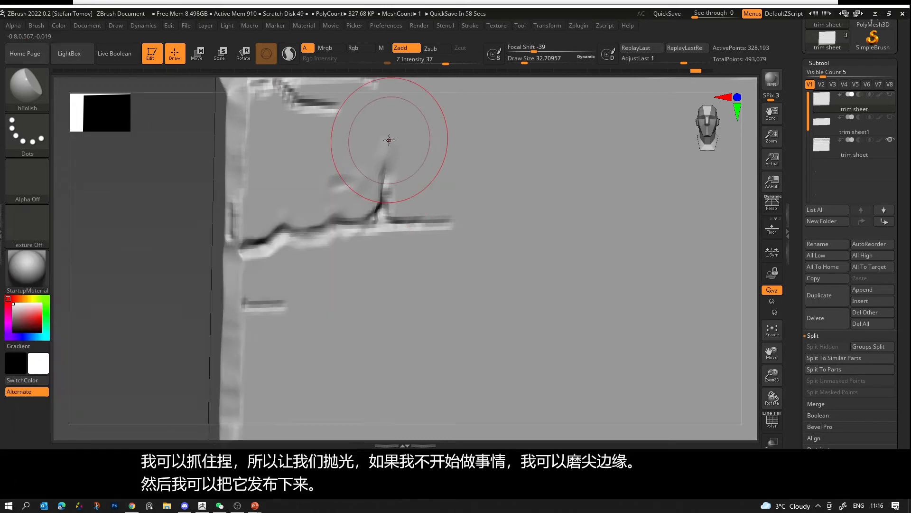
key(super)
key(super)
Step: Flatten the surface along the long crack and its upward branch with the TrimDynamic brush at draw size 32.70957
key(b)
key(t)
key(d)
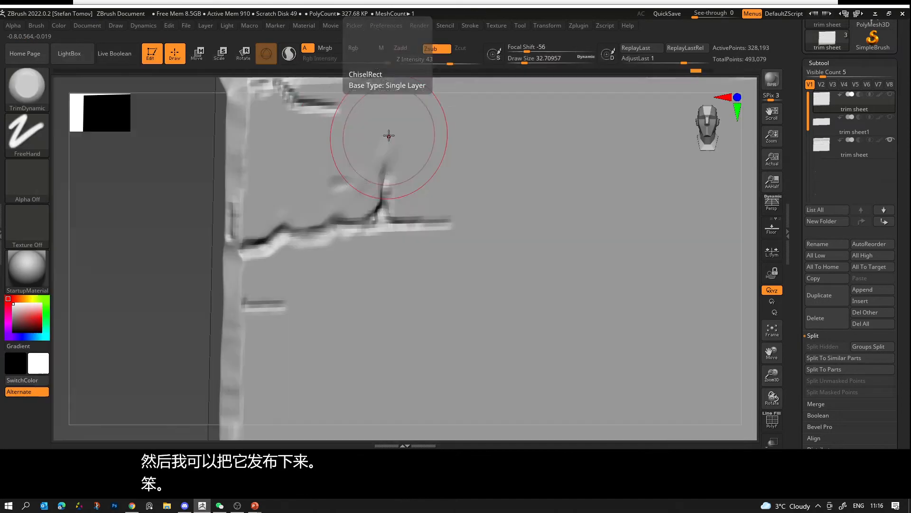
mouse_move(382, 149)
mouse_down()
mouse_move(311, 206)
mouse_move(286, 205)
mouse_move(386, 204)
mouse_up()
mouse_move(260, 255)
mouse_down()
mouse_move(401, 209)
mouse_move(461, 207)
mouse_up()
Step: Carve small chips into the block's upper-right corner with the Standard brush at draw size 6.57639
key(b)
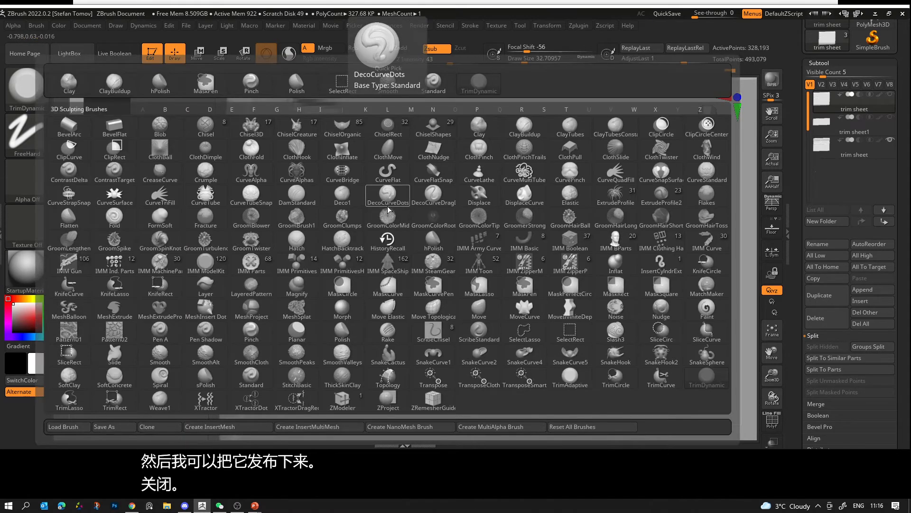
key(s)
key(t)
key(s)
drag(389, 268, 381, 269)
mouse_move(364, 268)
alt+right_down()
mouse_move(387, 284)
mouse_move(301, 280)
alt+right_up()
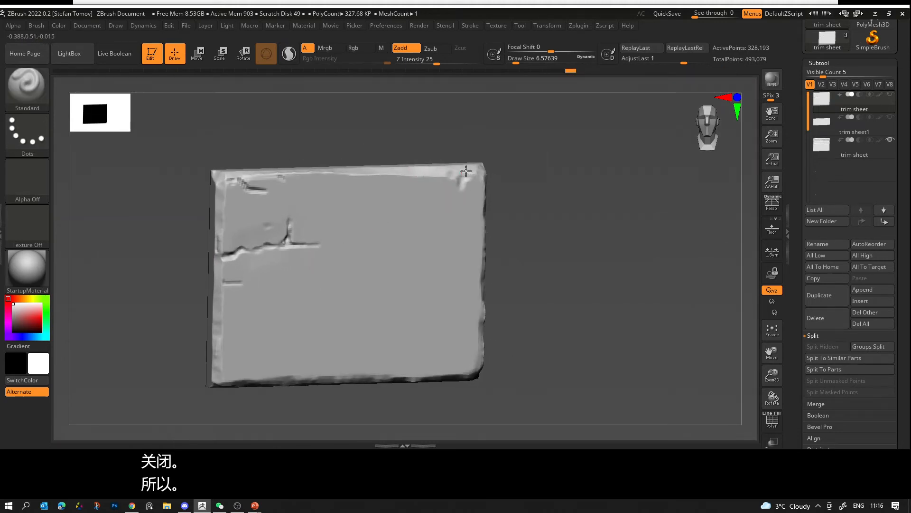
Step: Trim the chipped upper-right corner with the TrimDynamic brush at draw size 16.97027
key(b)
key(t)
key(d)
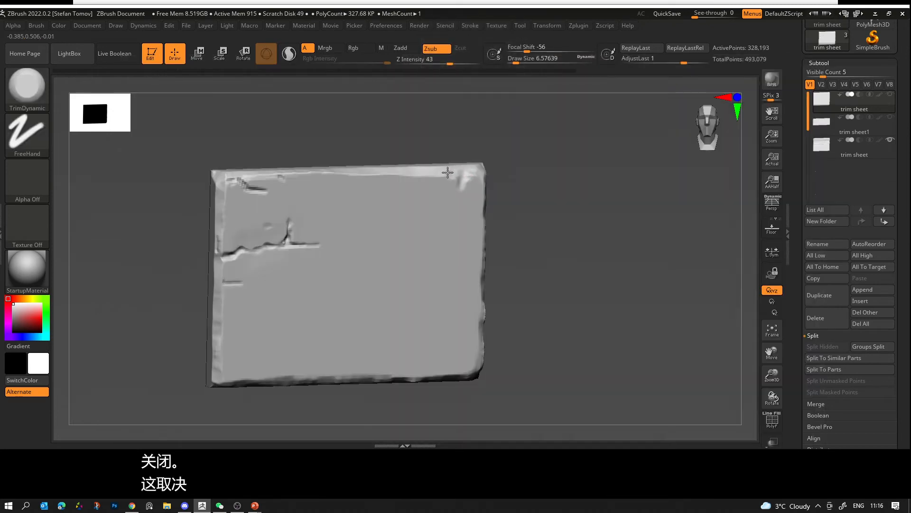
key(s)
drag(448, 172, 456, 172)
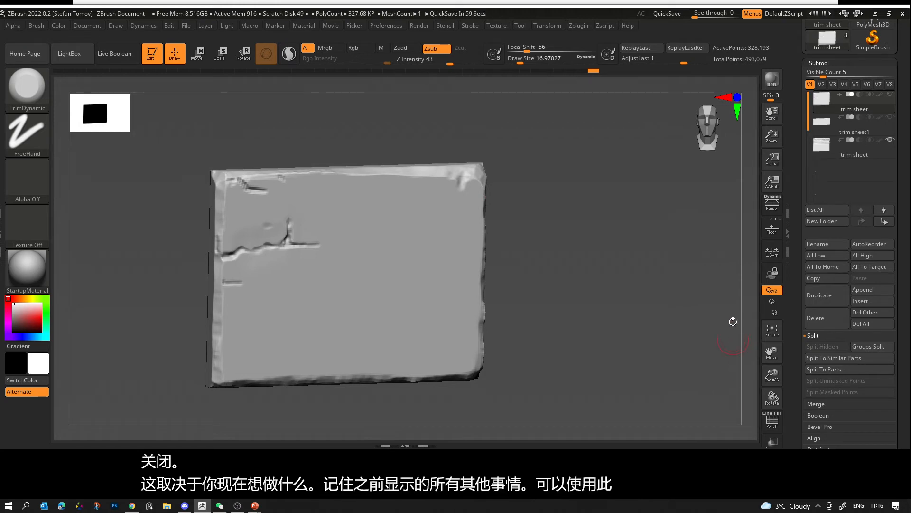
Step: View the Surface noise settings for the worn block and leave them without applying any noise
scroll(811, 228, down, 10)
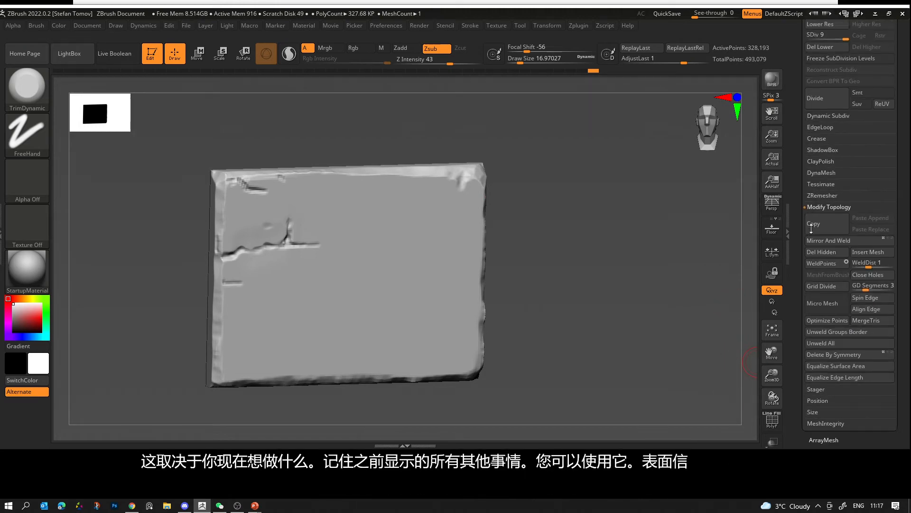
scroll(811, 228, down, 8)
key(shift)
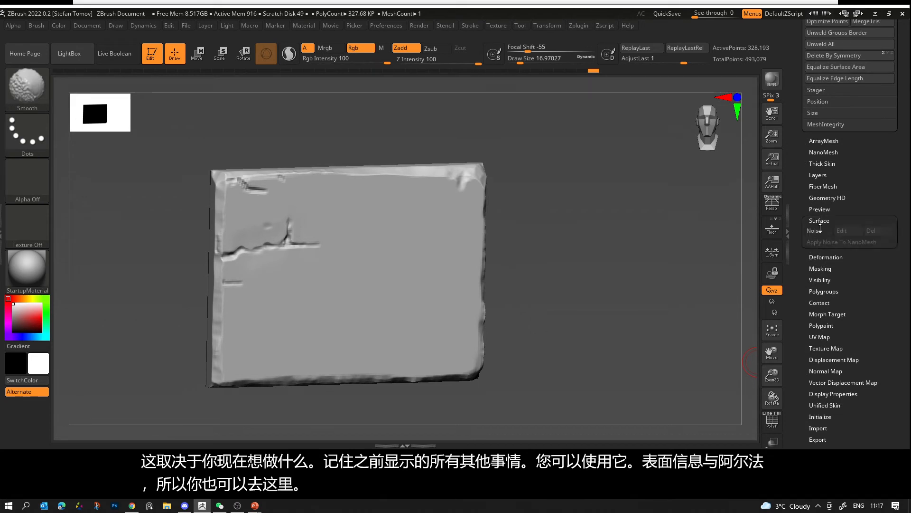
click(813, 231)
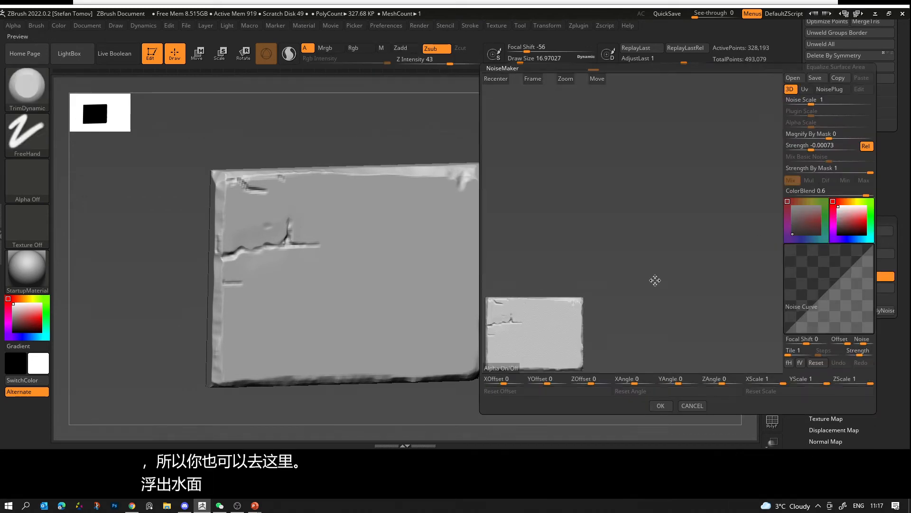
click(693, 405)
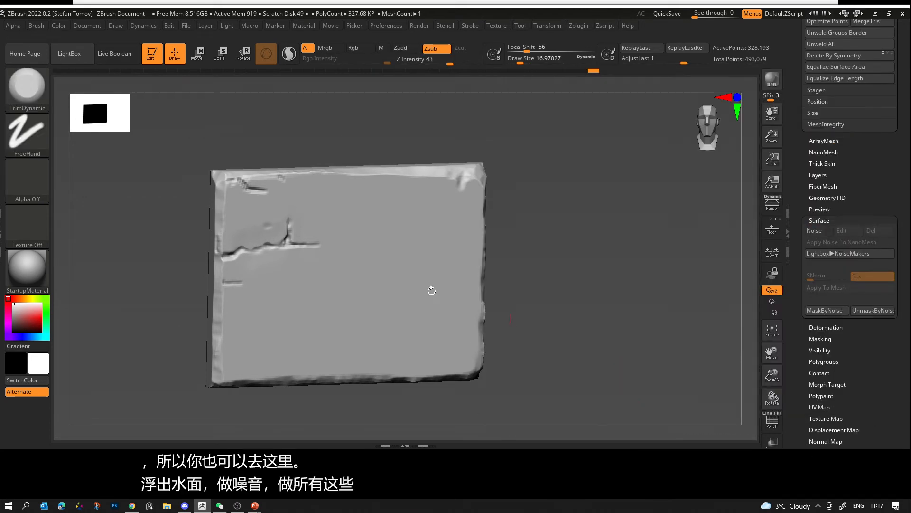
Step: Load the Strong_layered brush from the zbGuides brush folder and test one diagonal stroke across the block, undoing it
click(27, 180)
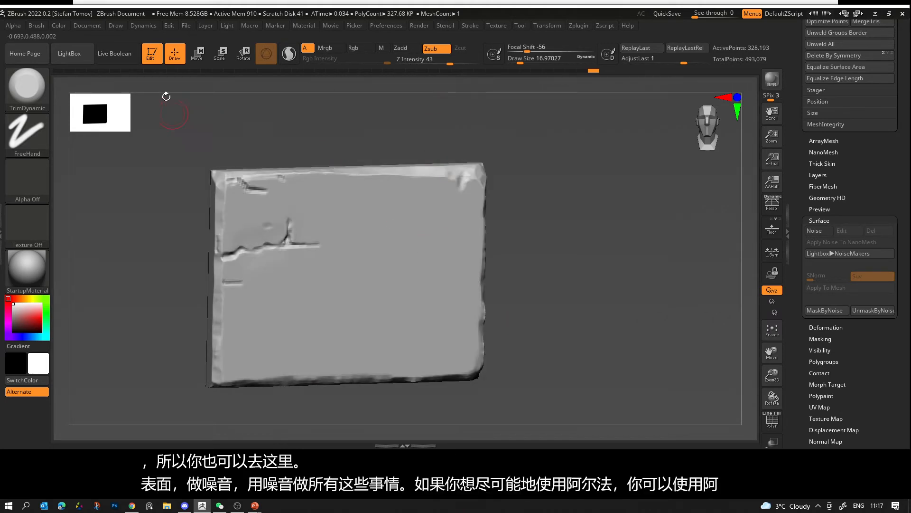
key(comma)
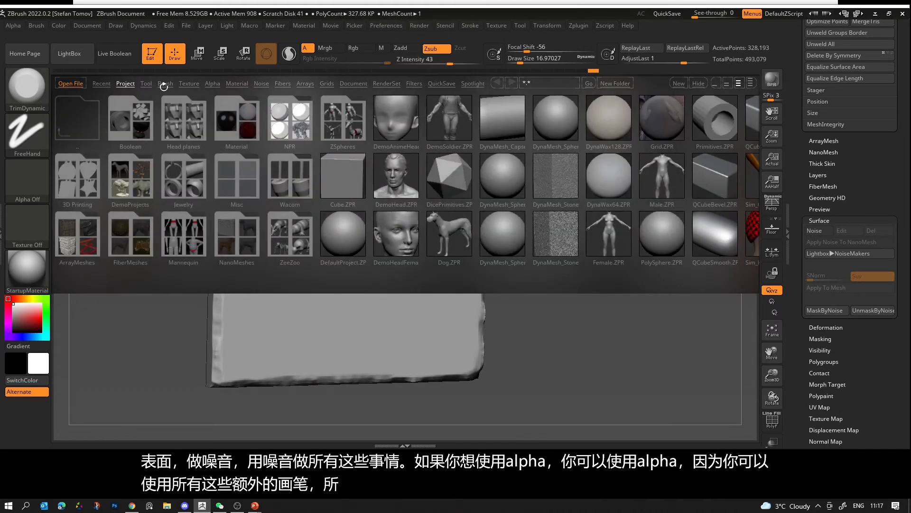
click(163, 84)
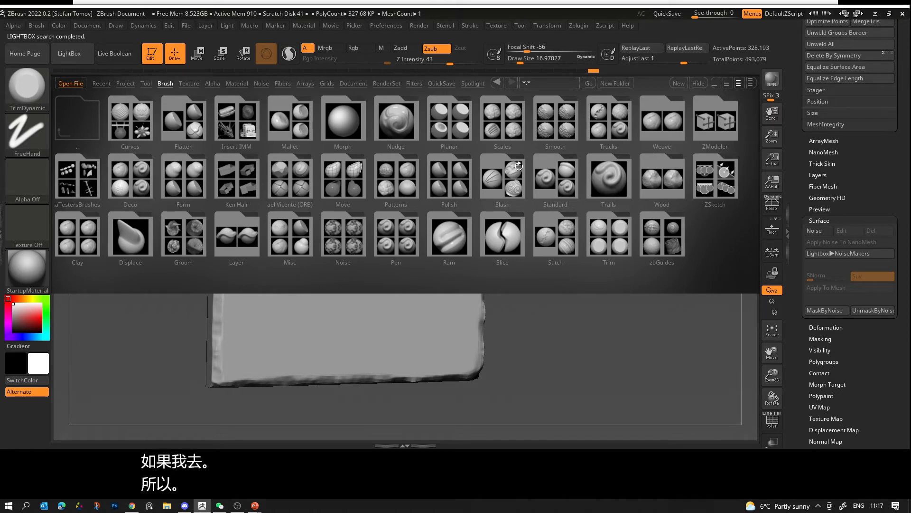
click(289, 175)
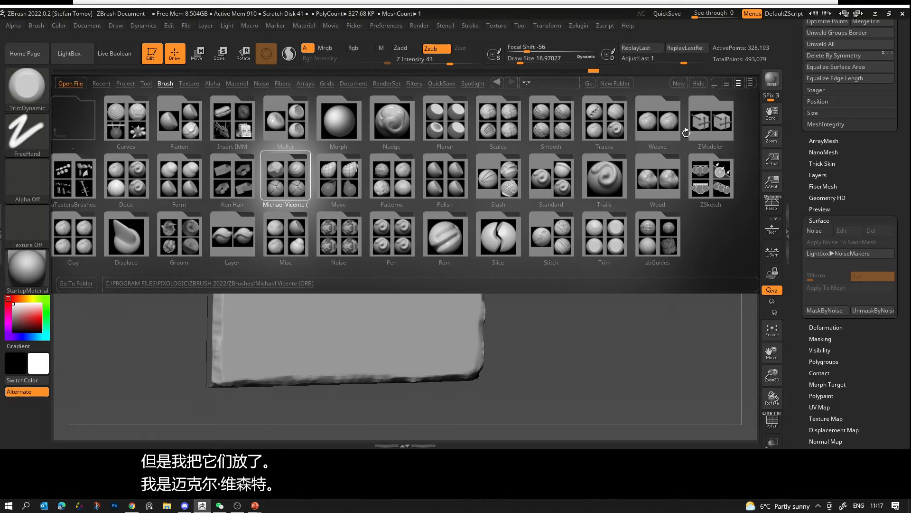
click(658, 237)
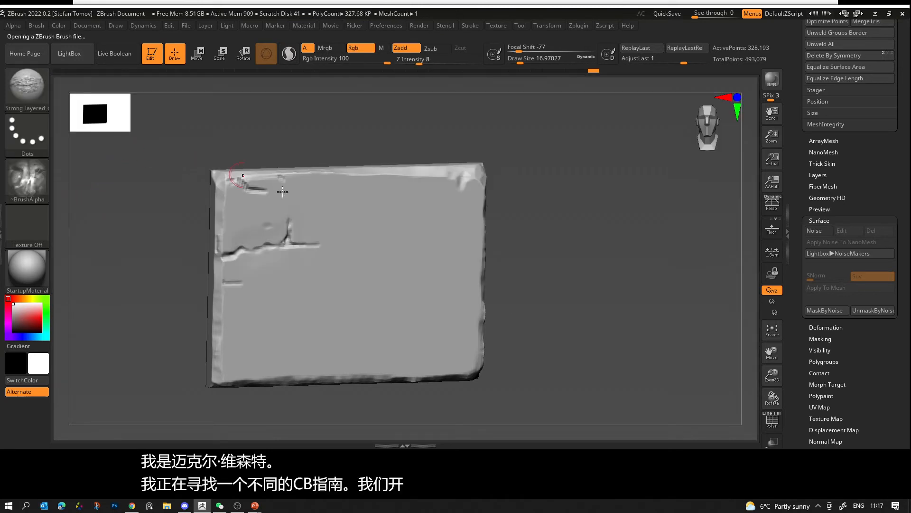
drag(259, 332, 463, 220)
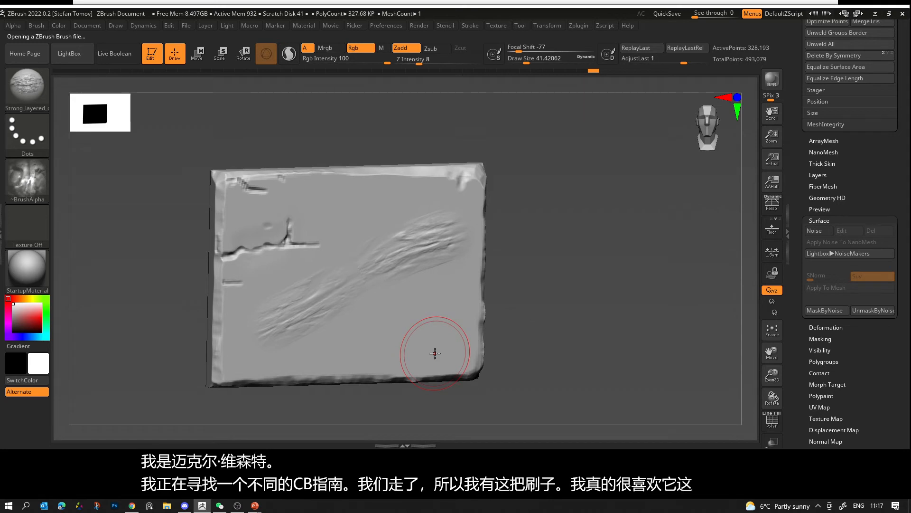
key(ctrl+z)
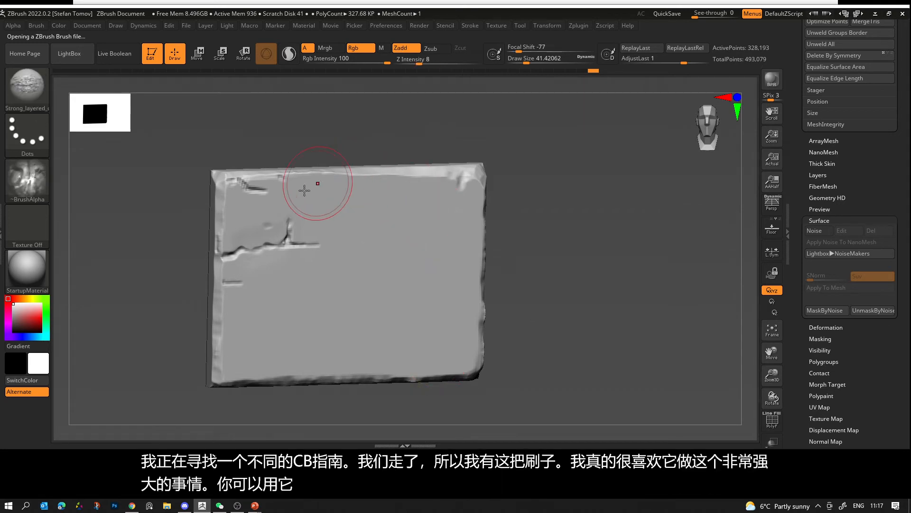
Step: Mask a broad freehand area over the lower half of the block's face and invert the mask
key(s)
drag(298, 205, 309, 212)
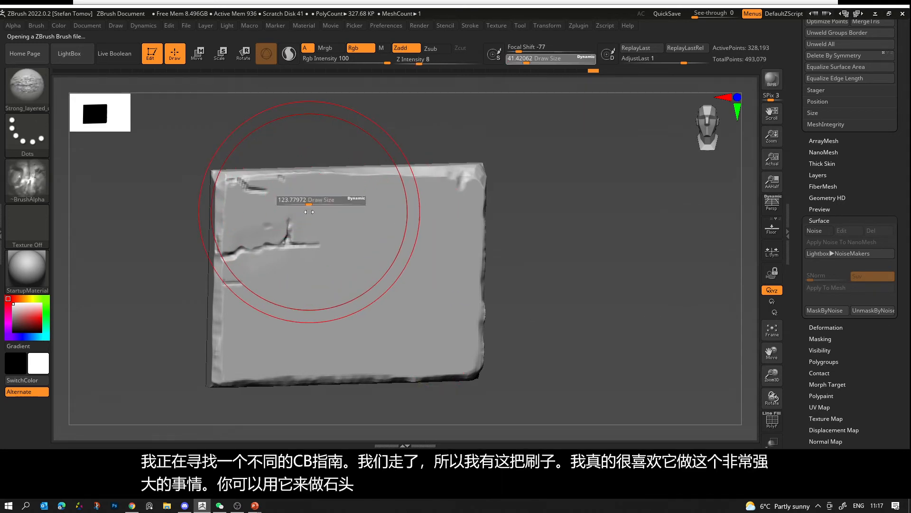
key(s)
drag(367, 284, 360, 284)
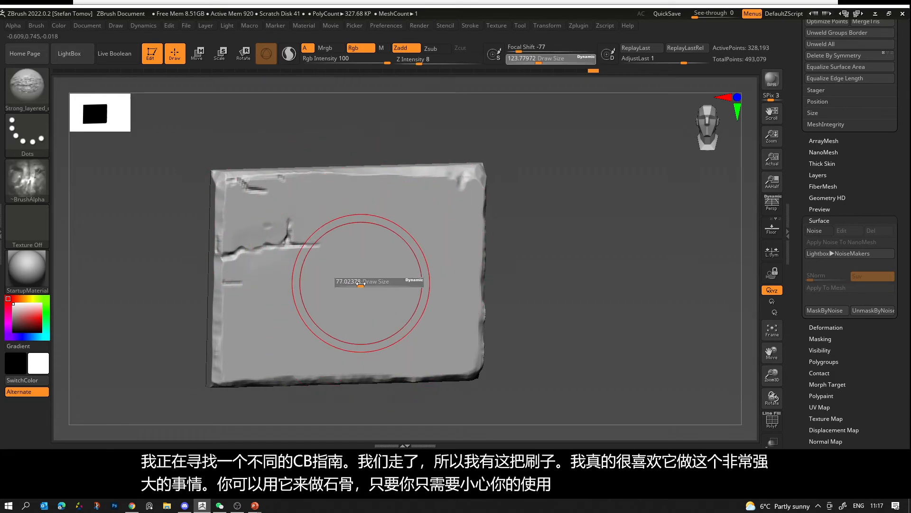
mouse_move(284, 328)
ctrl+mouse_down()
mouse_move(403, 326)
mouse_move(442, 233)
mouse_move(535, 307)
ctrl+mouse_up()
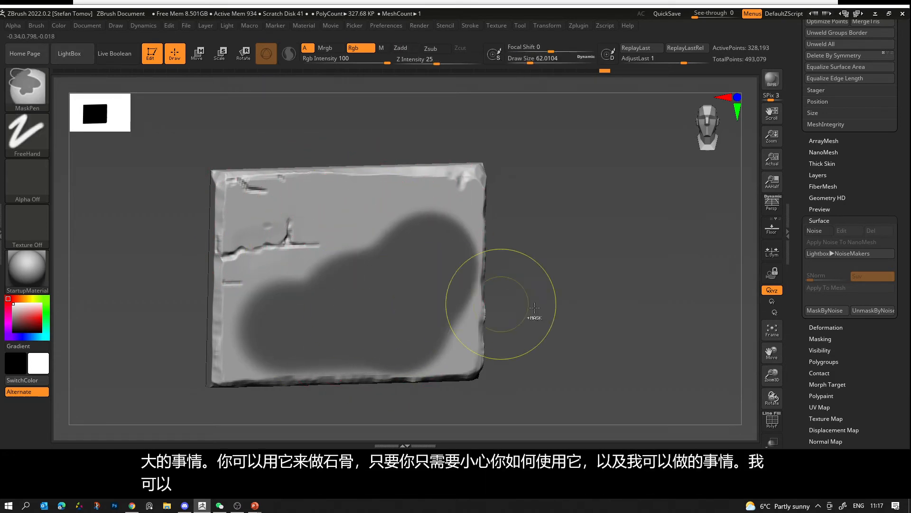
ctrl+click(534, 308)
Step: Sculpt diagonal stone layers into the unmasked lower area with Strong_layered at draw size 167.33502, and clear the mask
key(s)
drag(444, 306, 451, 309)
drag(332, 304, 326, 303)
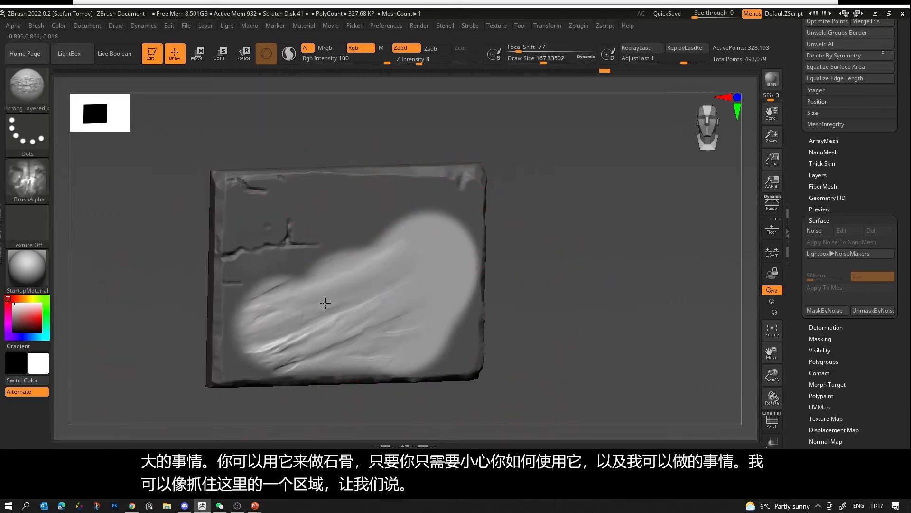
mouse_move(550, 285)
ctrl+mouse_down()
mouse_move(594, 318)
mouse_move(545, 318)
ctrl+mouse_up()
Step: Mask a band across the upper half of the block with the MaskPen at draw size 51.18757 and invert the mask
key(s)
key(s)
drag(393, 284, 384, 285)
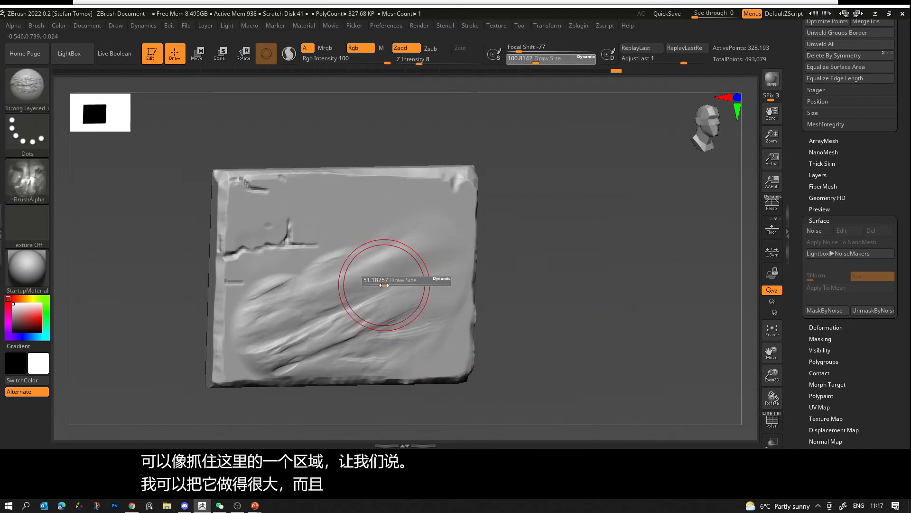
ctrl+drag(257, 262, 311, 239)
ctrl+drag(405, 232, 480, 235)
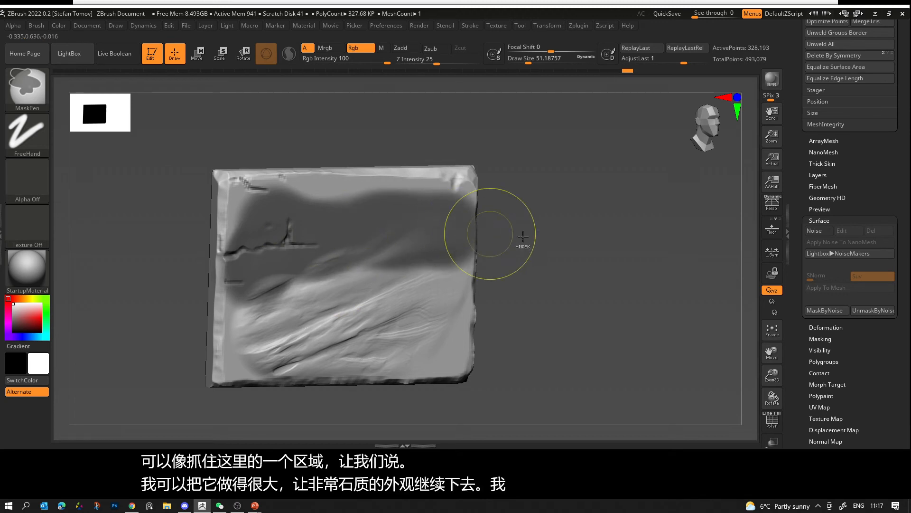
ctrl+click(522, 246)
Step: Sculpt diagonal stone layers into the unmasked upper band with Strong_layered at draw size 90.22235, redoing the first stroke, and clear the mask
key(s)
mouse_move(381, 260)
mouse_down()
mouse_move(405, 260)
mouse_move(352, 245)
mouse_move(384, 244)
mouse_up()
key(ctrl+z)
key(s)
drag(430, 209, 263, 259)
ctrl+drag(515, 260, 529, 276)
Step: Add finer layered grooves to the block's lower-left area with the Strong_layered brush at draw size 30.69679
key(s)
drag(450, 279, 443, 279)
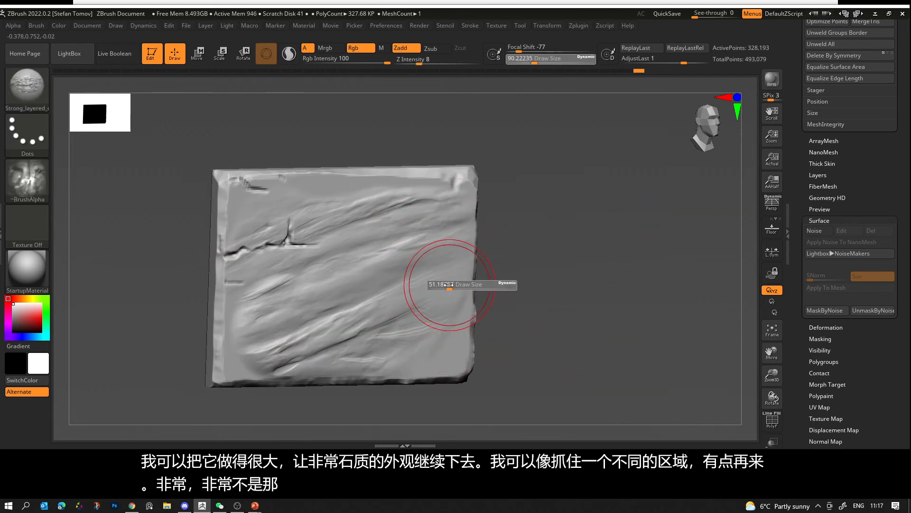
mouse_move(256, 352)
mouse_down()
mouse_move(203, 366)
mouse_move(204, 334)
mouse_up()
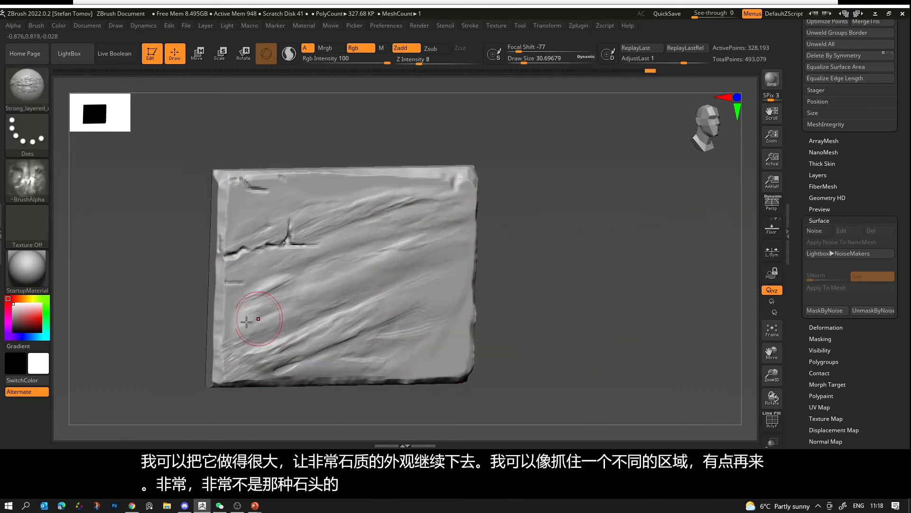
mouse_move(311, 305)
mouse_down()
mouse_move(318, 332)
mouse_move(328, 327)
mouse_up()
Step: Extend the layered stone texture over the block's left side, upper-left area and lower-right corner at draw size 53.79429
key(s)
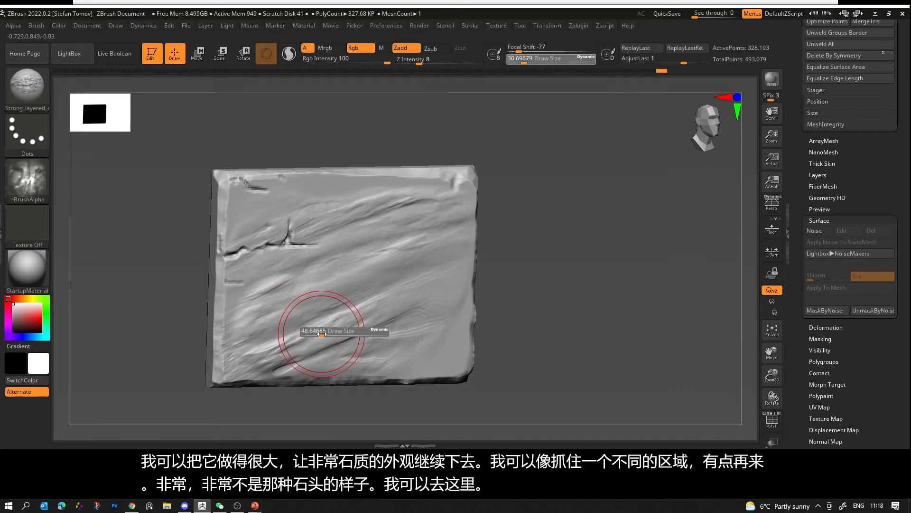
mouse_move(244, 287)
mouse_down()
mouse_move(278, 246)
mouse_move(251, 228)
mouse_move(347, 200)
mouse_up()
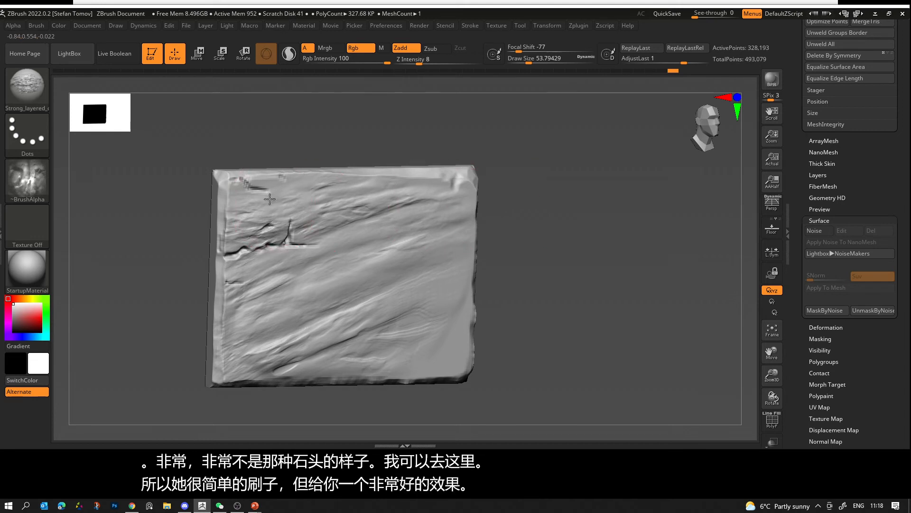
mouse_move(436, 350)
mouse_down()
mouse_move(456, 350)
mouse_move(469, 299)
mouse_up()
mouse_move(541, 311)
mouse_down()
mouse_move(567, 313)
mouse_move(539, 318)
mouse_up()
mouse_move(440, 354)
mouse_down()
mouse_move(400, 353)
mouse_move(418, 331)
mouse_up()
mouse_move(527, 301)
mouse_down()
mouse_move(548, 313)
mouse_move(582, 297)
mouse_up()
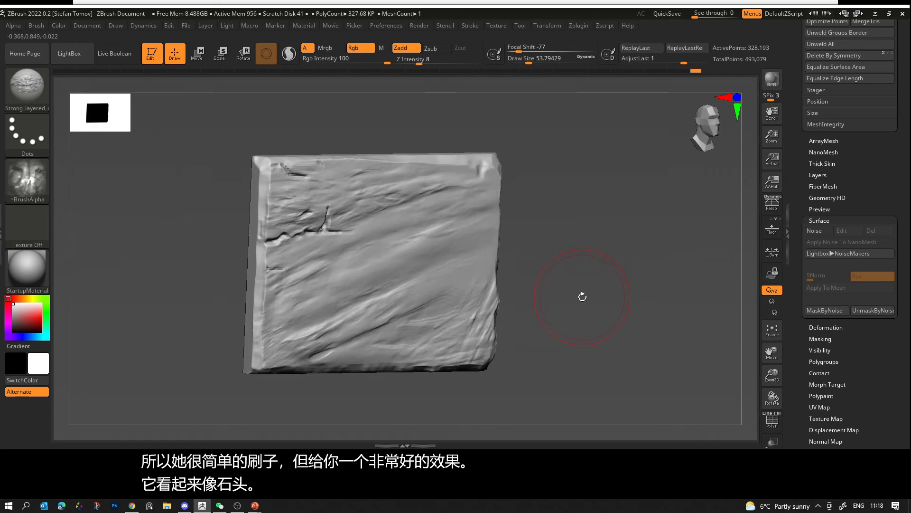
key(b)
key(i)
key(n)
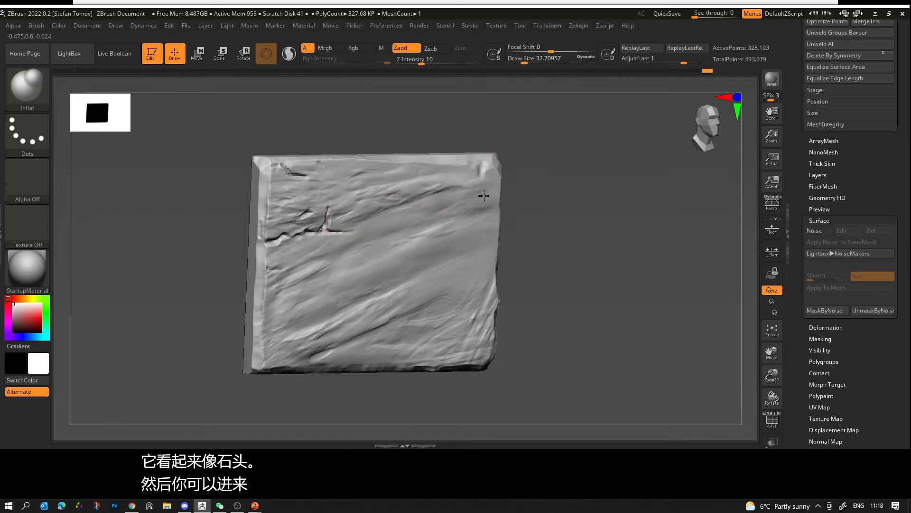
Step: Switch to the TrimDynamic brush and try flattening the block's upper surface at draw size 86.82372, undoing the strokes
key(b)
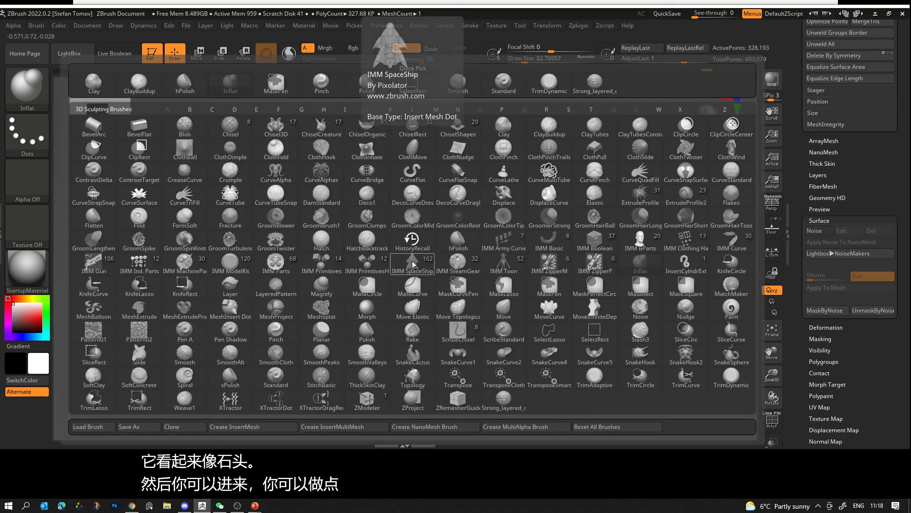
key(t)
key(d)
key(s)
drag(368, 275, 382, 281)
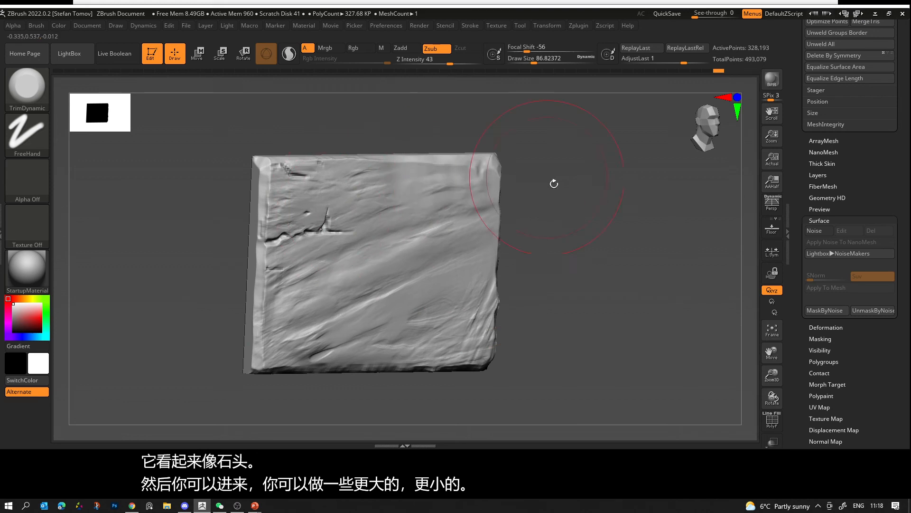
mouse_move(446, 205)
mouse_down()
mouse_move(464, 203)
mouse_move(387, 190)
mouse_move(316, 224)
mouse_up()
key(ctrl)
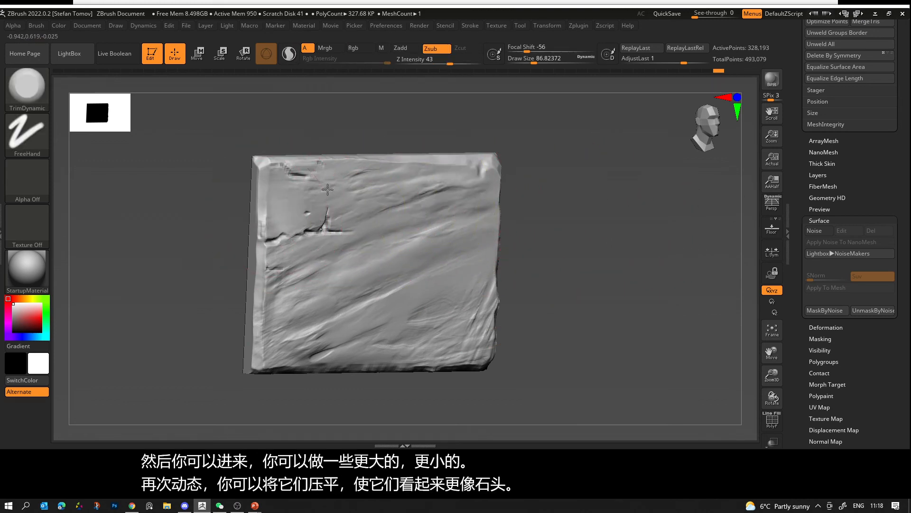
key(ctrl+z)
Step: Flatten patches of texture above the upper-left crack and at the upper-right corner with TrimDynamic at draw size 18.45511
key(s)
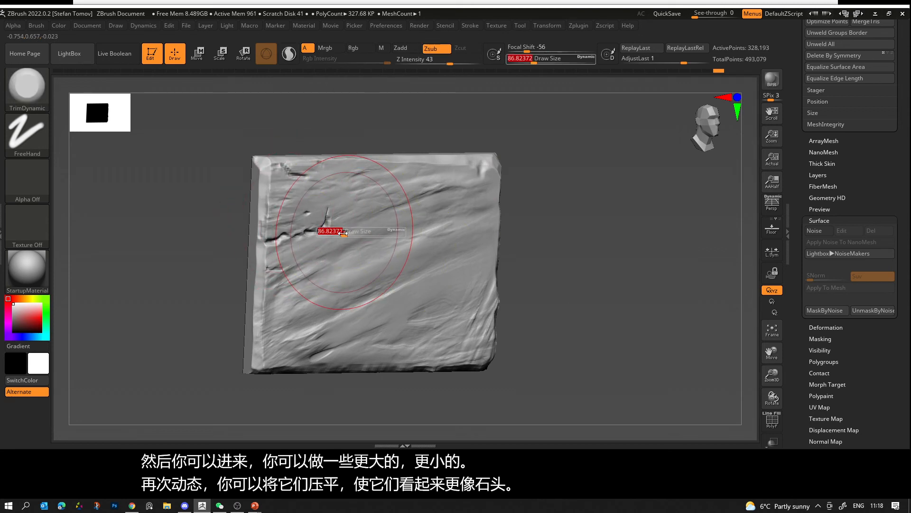
mouse_move(343, 230)
mouse_down()
mouse_move(272, 228)
mouse_move(300, 228)
mouse_move(326, 198)
mouse_up()
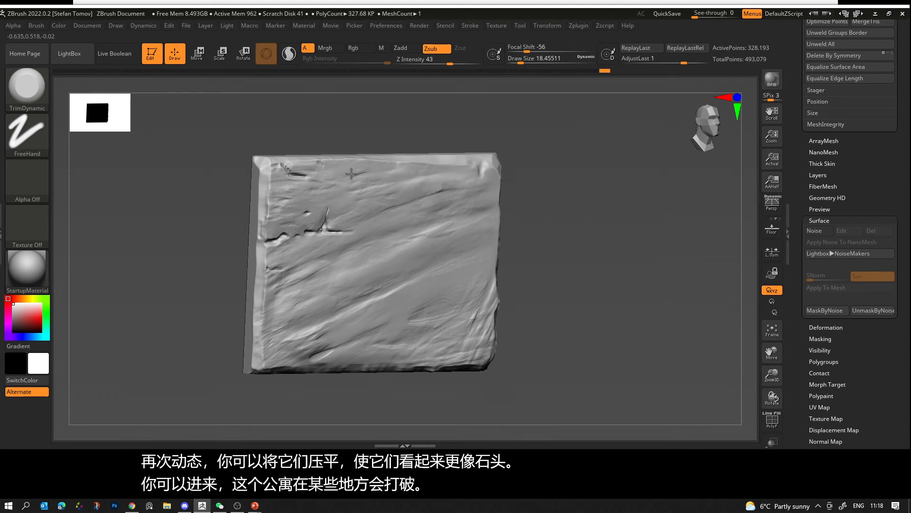
right_drag(350, 168, 483, 140)
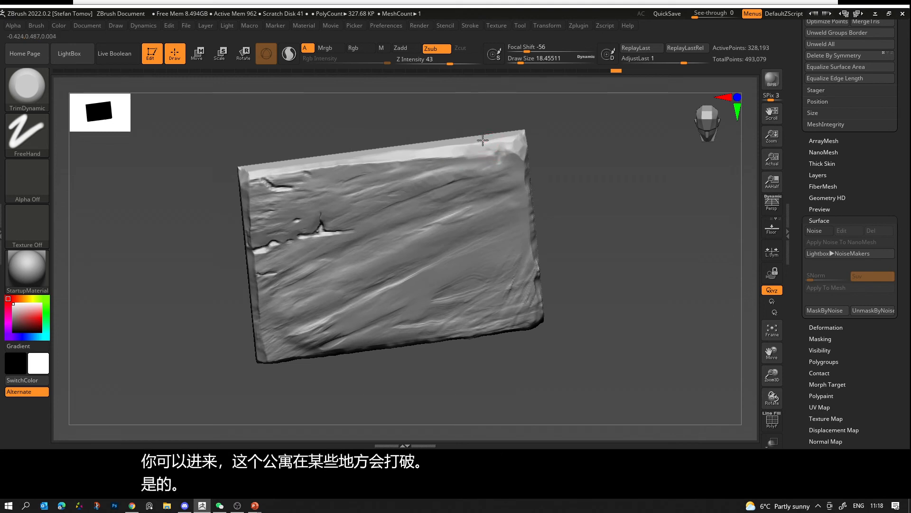
drag(521, 137, 524, 161)
Step: Turn off Solo mode and make the trim sheet1 subtool visible alongside the block and the main sheet
mouse_move(545, 183)
shift+right_down()
mouse_move(560, 209)
mouse_move(535, 301)
mouse_move(387, 416)
shift+right_up()
drag(788, 251, 772, 295)
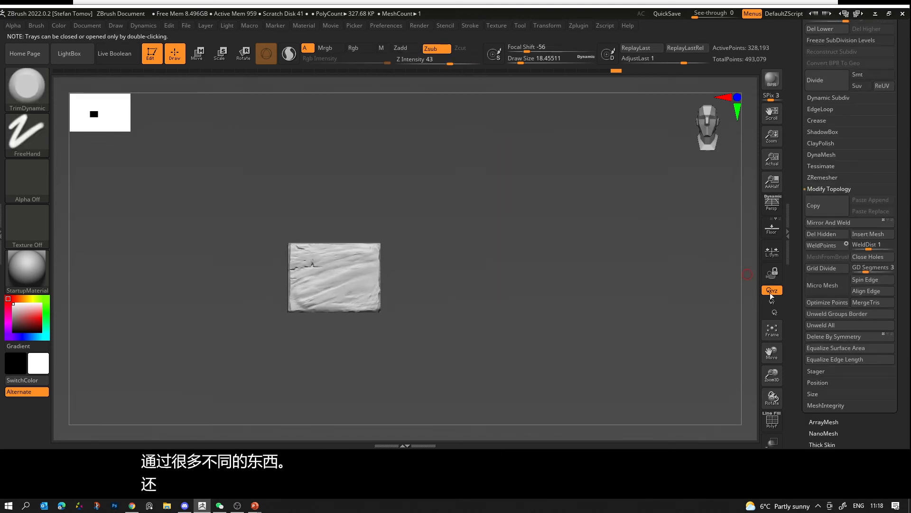
click(547, 26)
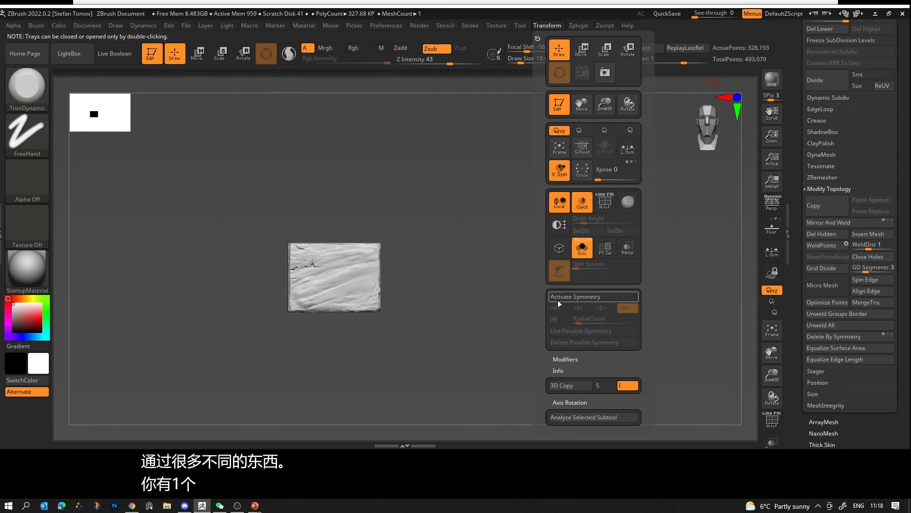
click(582, 247)
drag(789, 192, 785, 330)
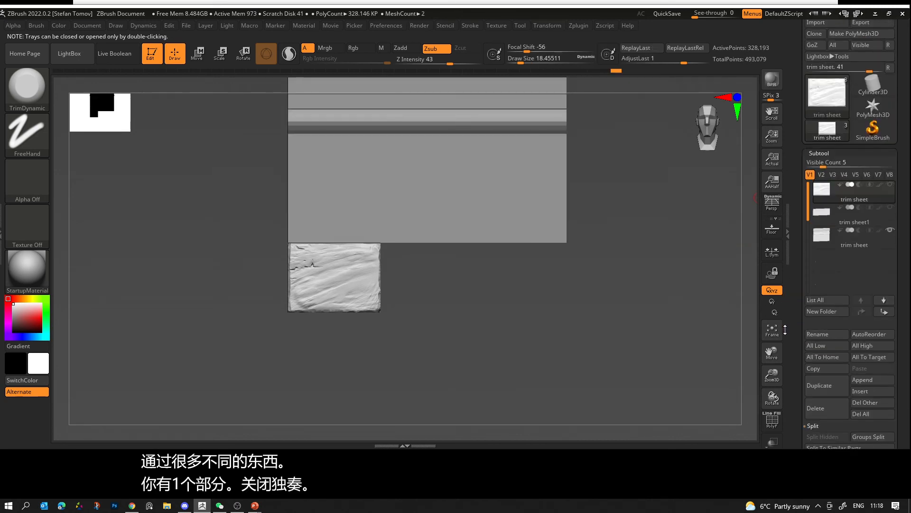
scroll(877, 308, up, 2)
click(890, 260)
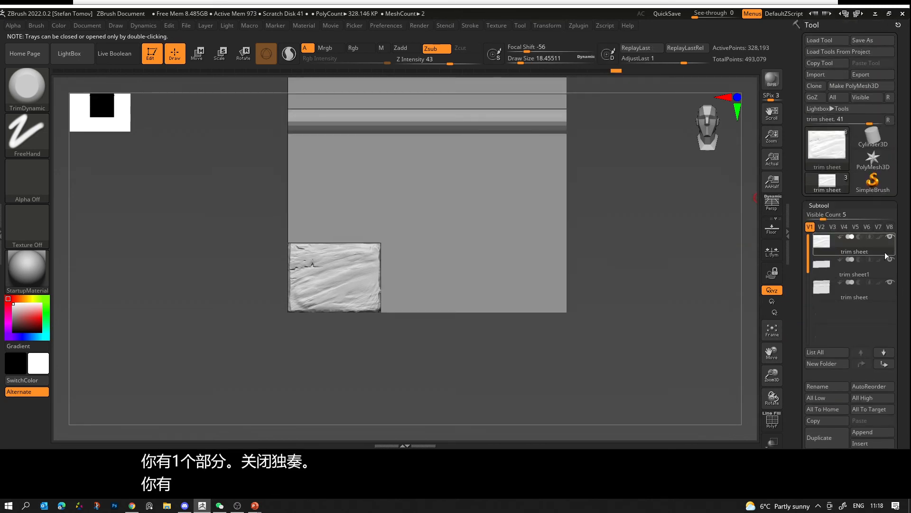
Step: Select the main trim sheet subtool that carries the horizontal moulding
key(f)
drag(611, 305, 616, 379)
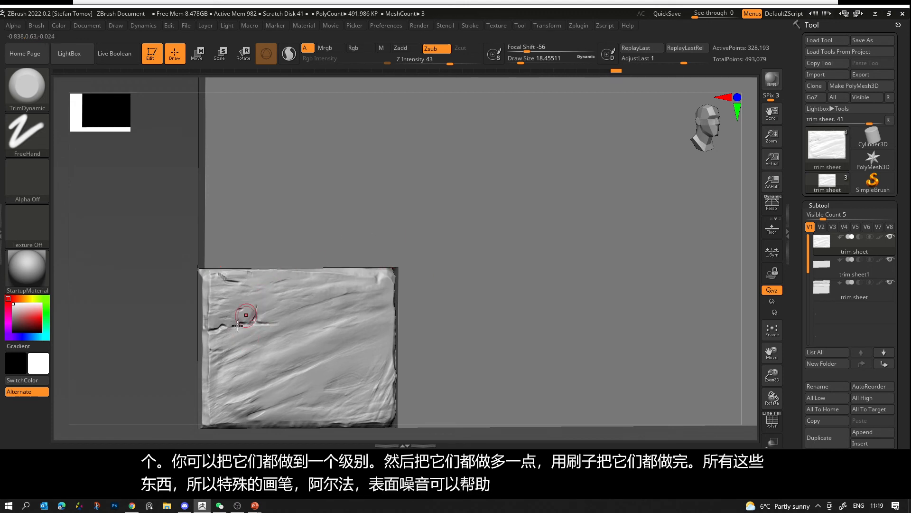
alt+drag(160, 342, 171, 344)
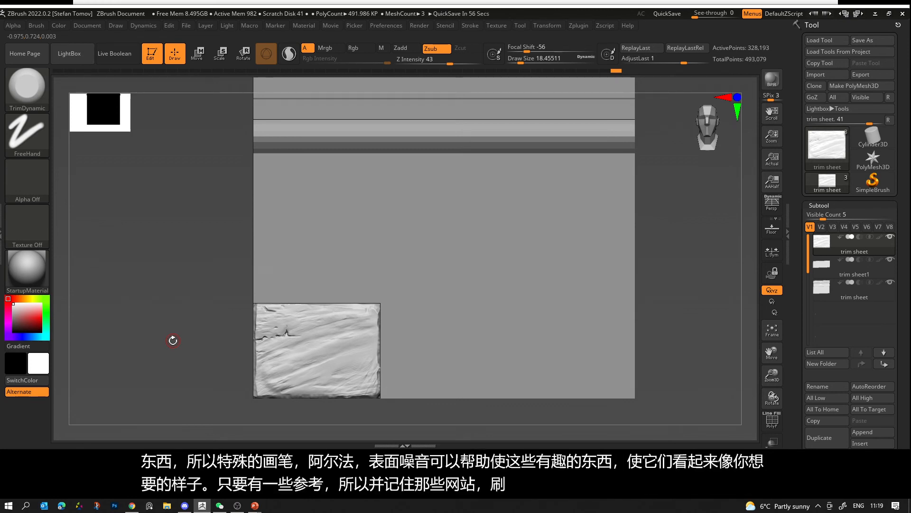
mouse_move(667, 342)
mouse_down()
mouse_move(683, 350)
mouse_move(653, 341)
mouse_up()
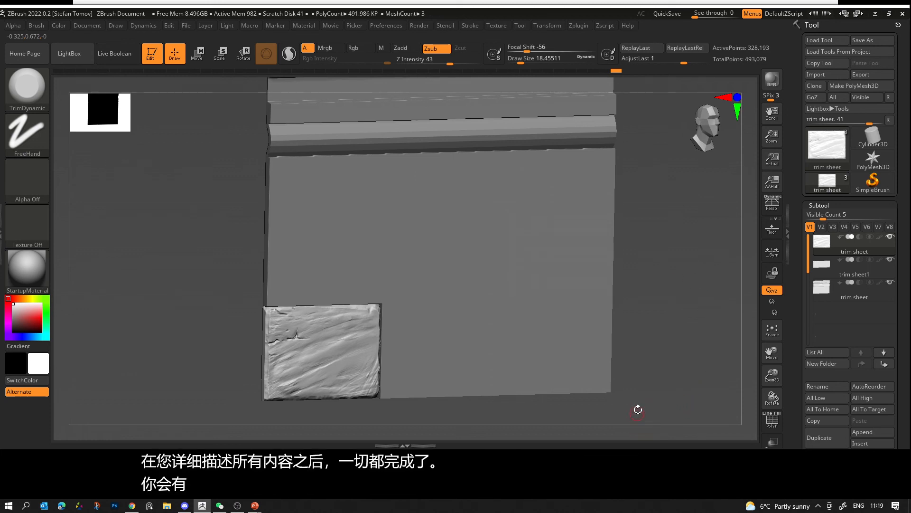
drag(638, 409, 680, 391)
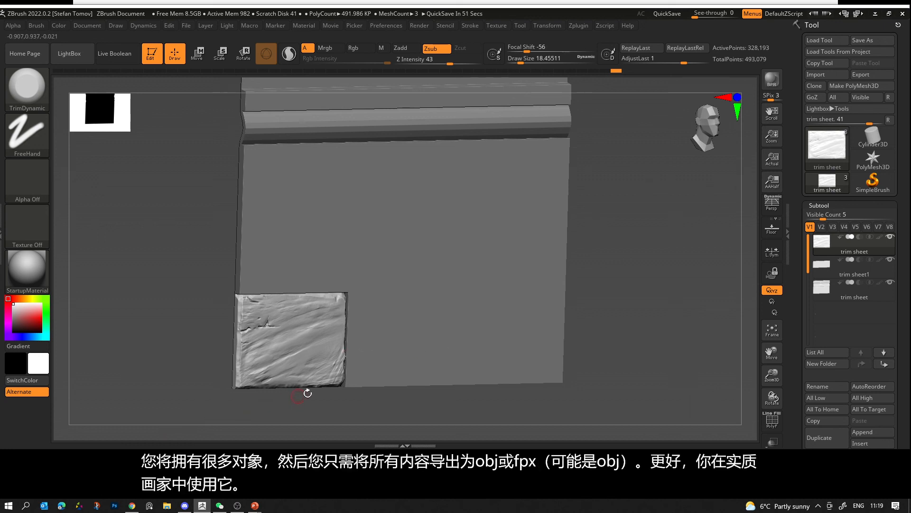
click(822, 290)
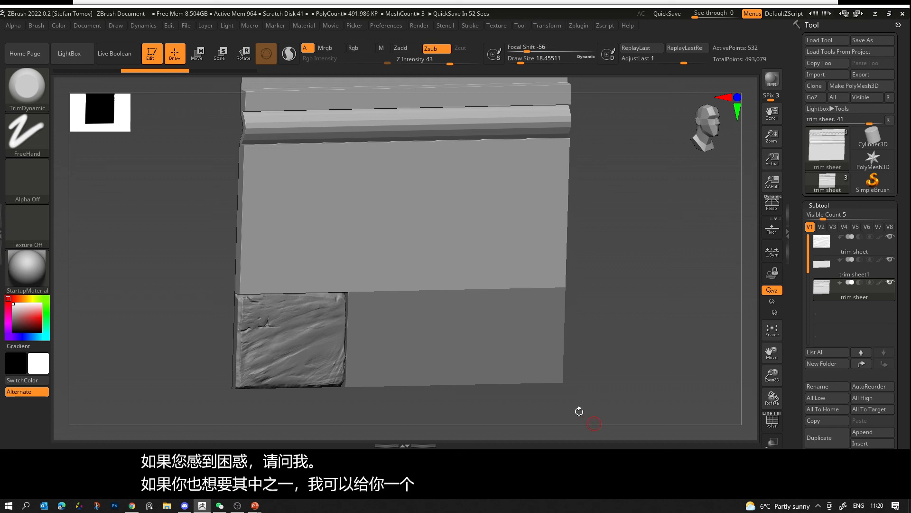
click(240, 507)
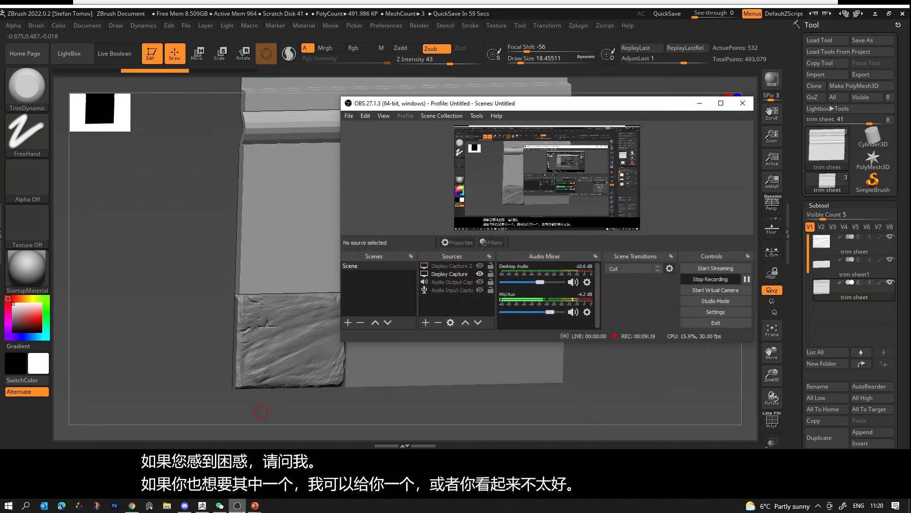